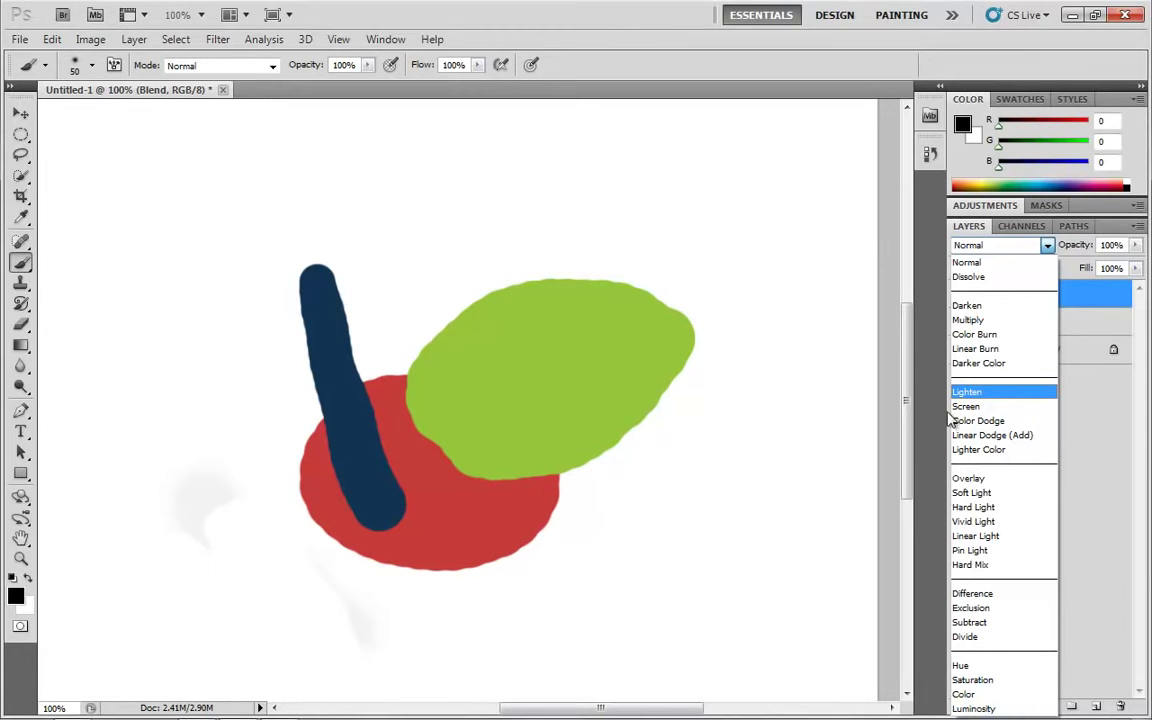
# Step: Compare the Blend layer in Lighten and Normal blending modes, leaving it in Lighten
pyautogui.click(980, 394)
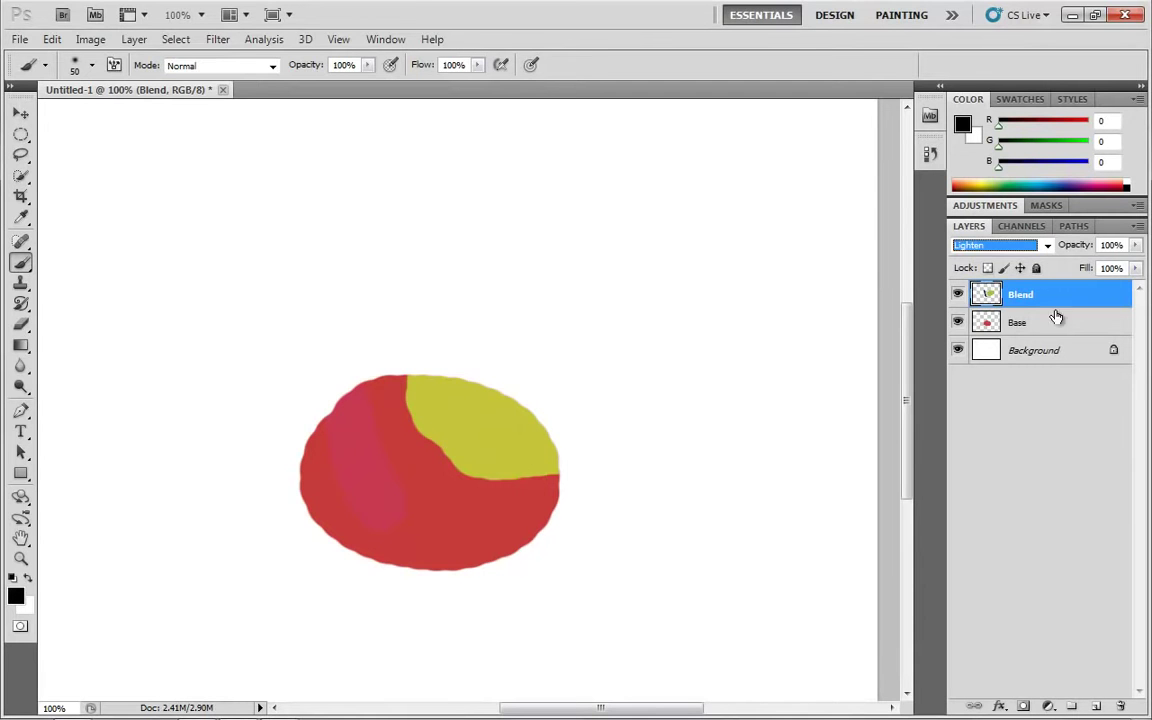
pyautogui.click(1048, 247)
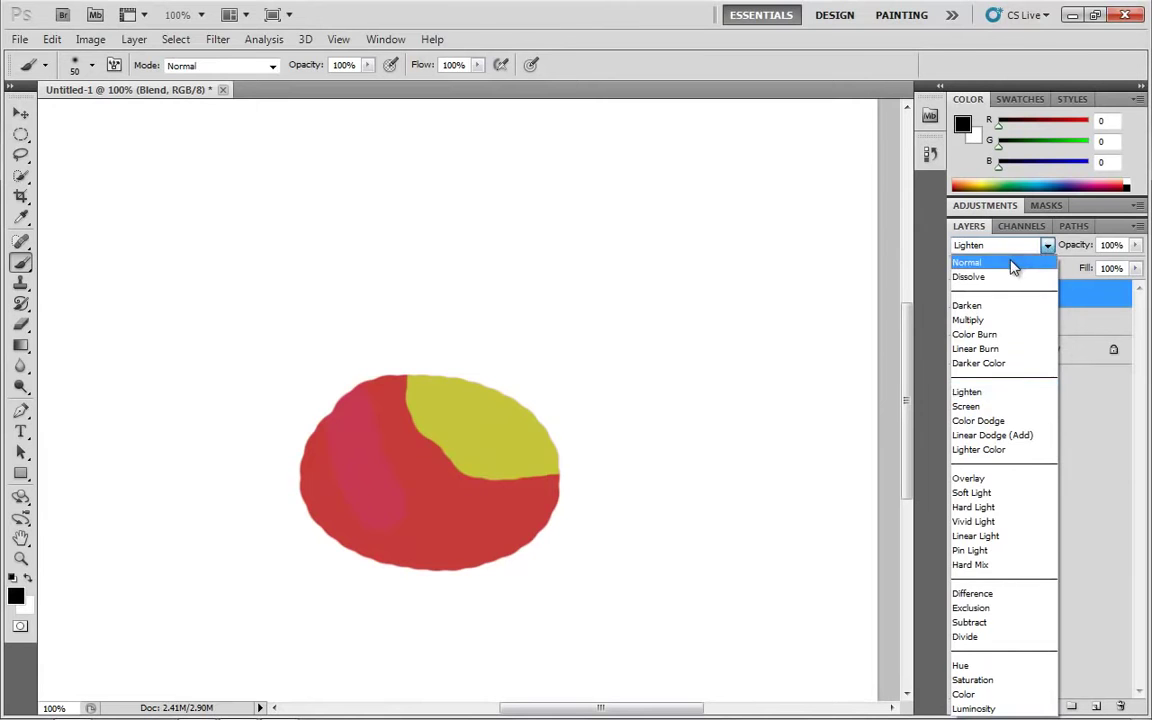
pyautogui.click(1010, 265)
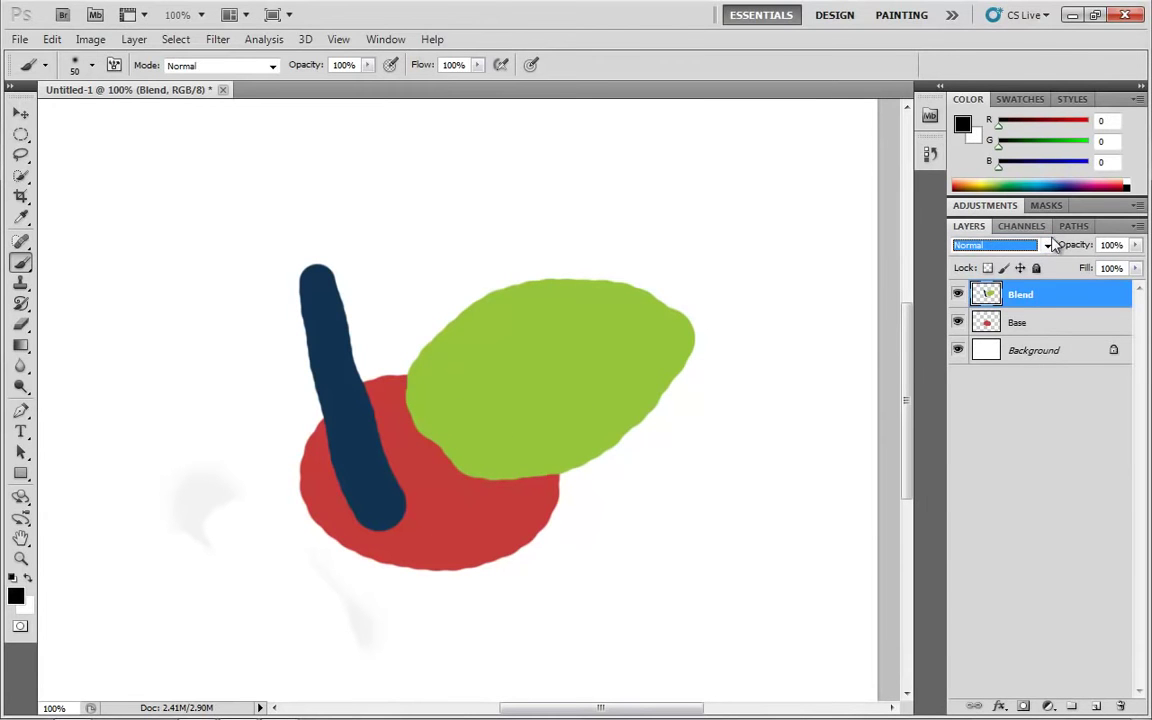
pyautogui.click(975, 246)
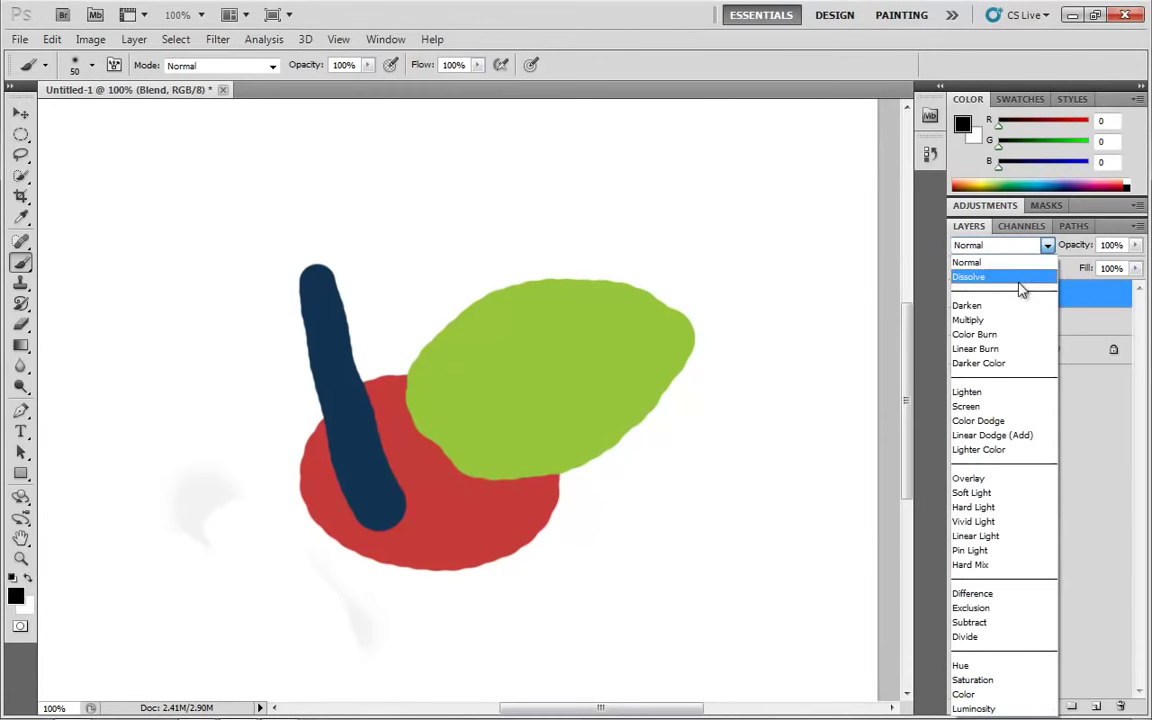
pyautogui.click(975, 392)
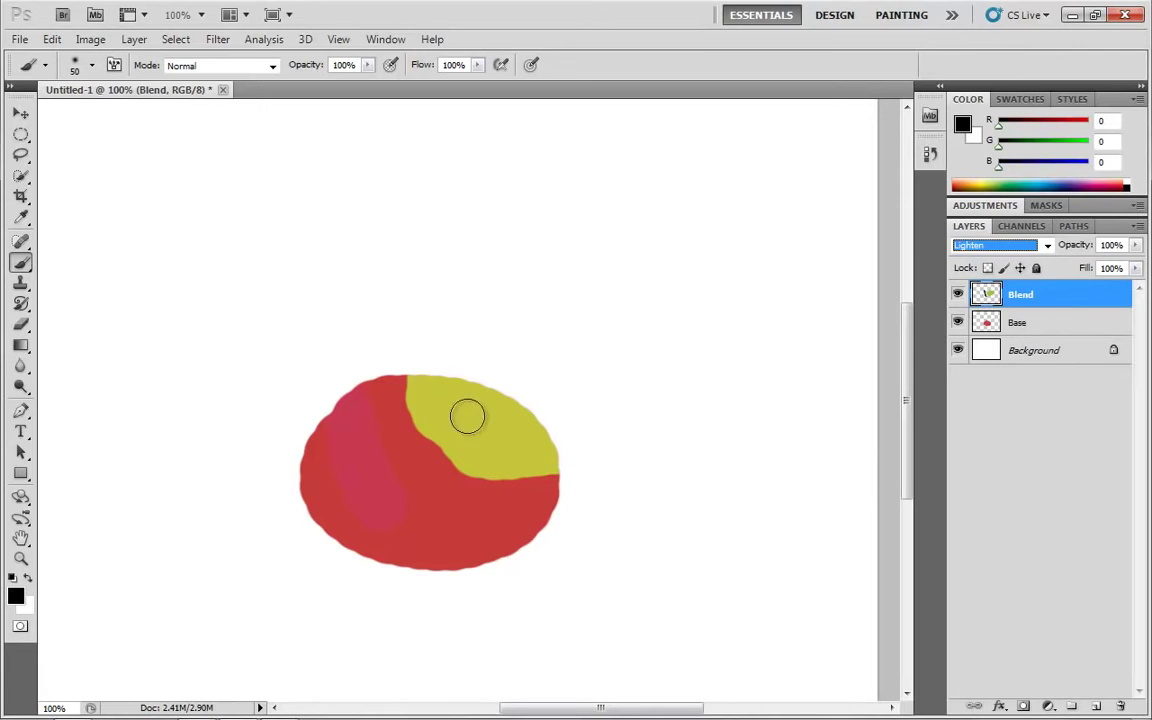
# Step: Set the Blend layer's blending mode to Screen and paint a round black spot in the canvas's empty upper-left area
pyautogui.click(1050, 248)
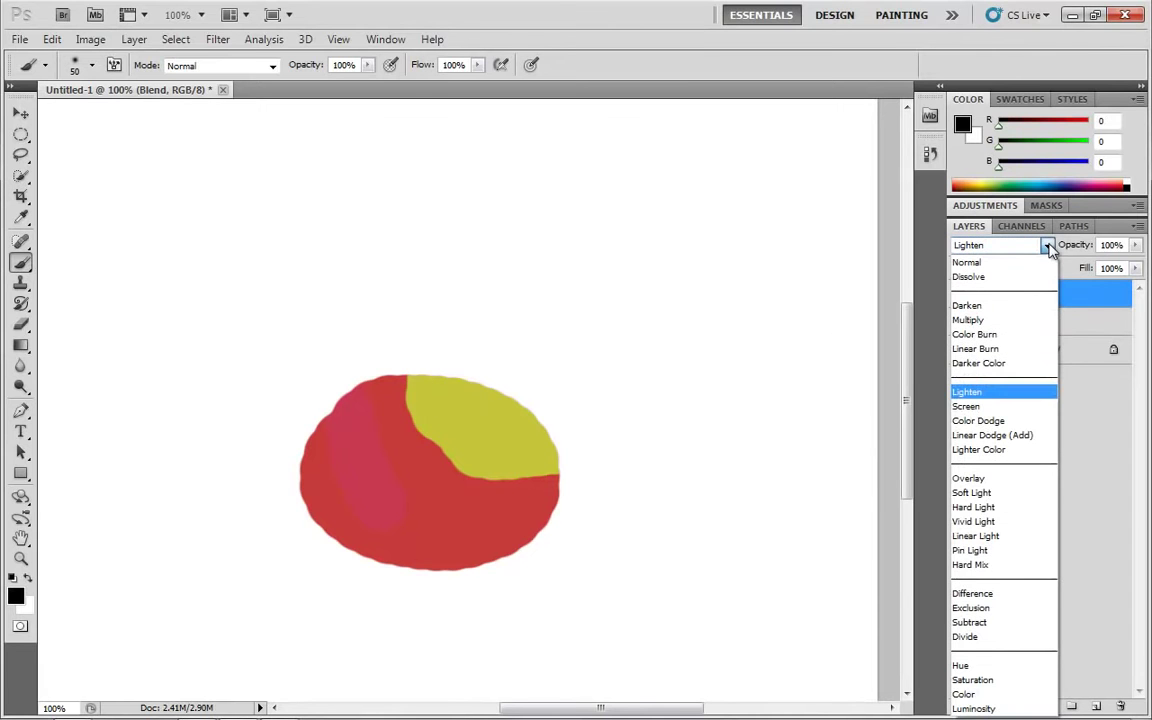
pyautogui.click(986, 407)
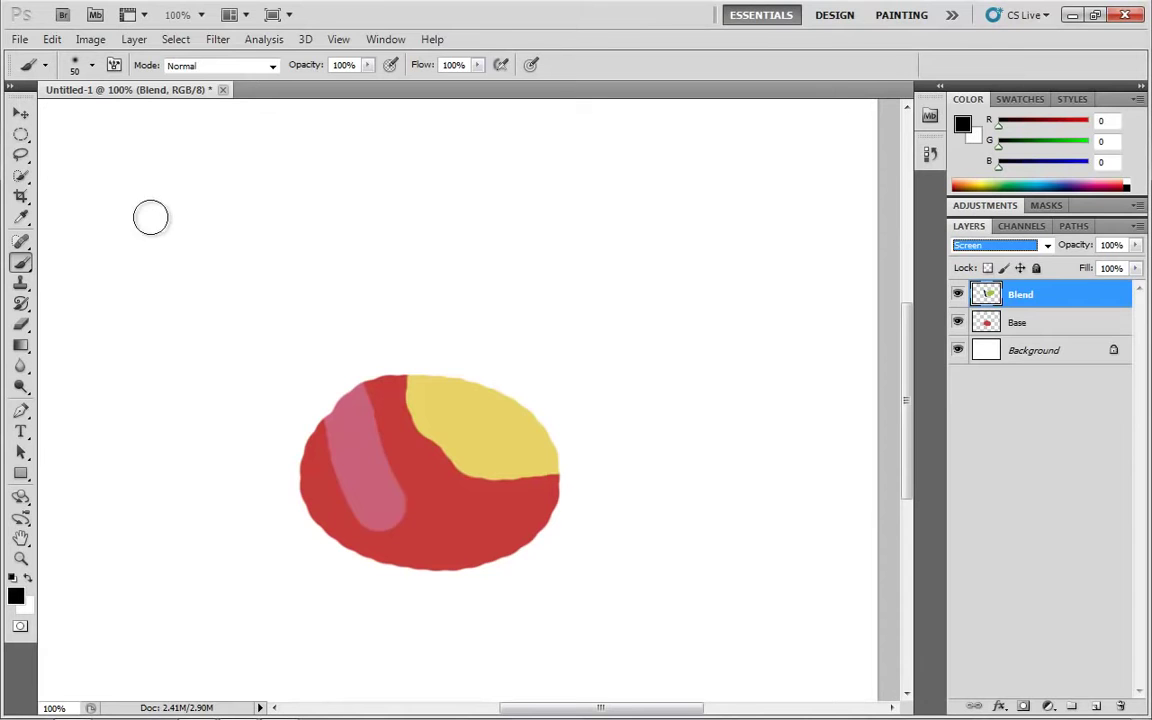
pyautogui.press('Return')
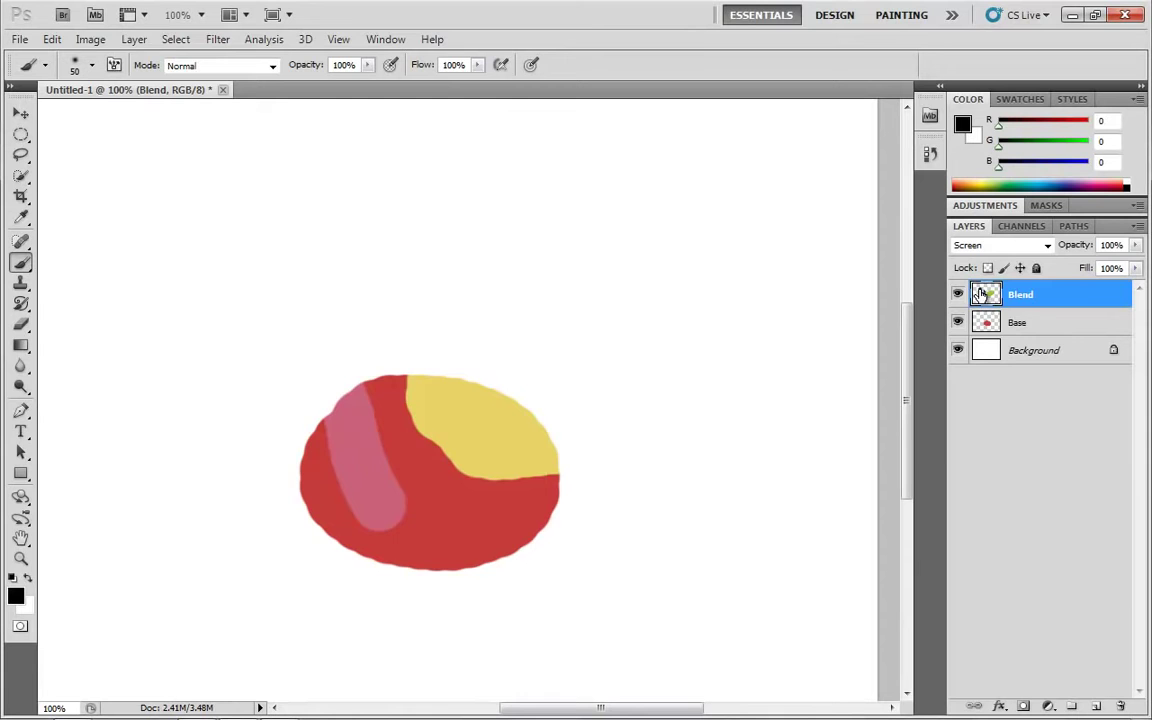
# Step: Switch the Blend layer to Normal and paint a second black shape beneath the round black spot
pyautogui.click(1003, 245)
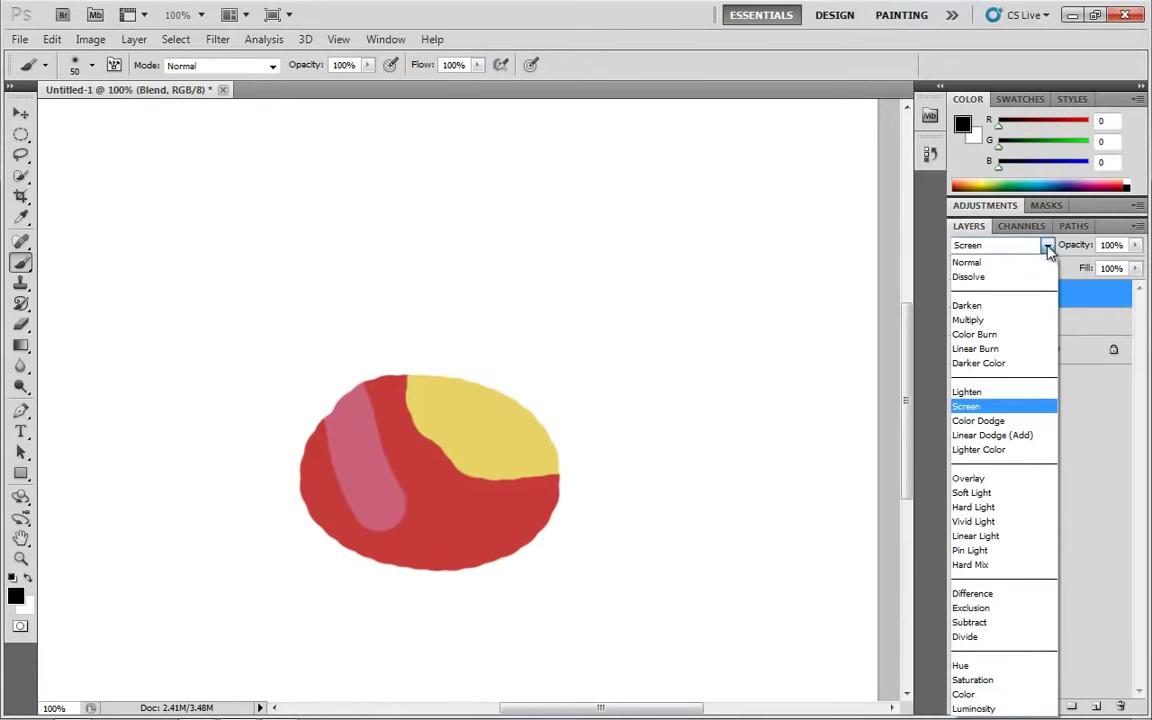
pyautogui.click(1003, 263)
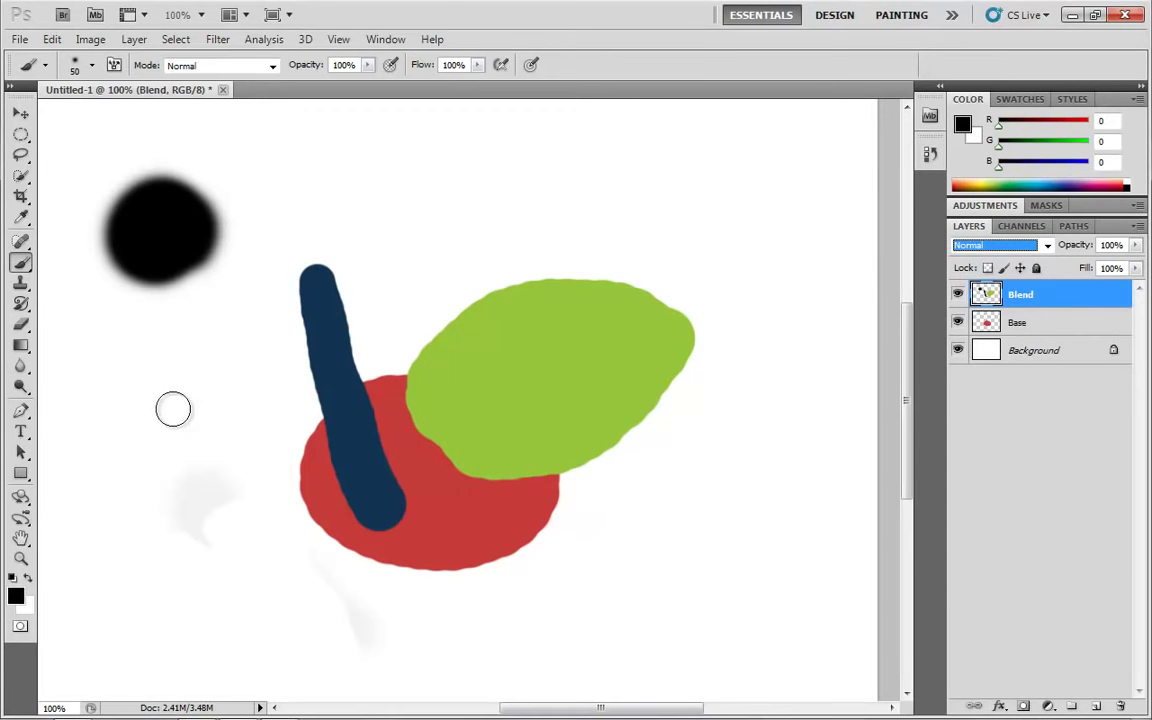
pyautogui.moveTo(121, 329)
pyautogui.mouseDown()
pyautogui.moveTo(163, 352)
pyautogui.moveTo(176, 341)
pyautogui.moveTo(157, 355)
pyautogui.moveTo(150, 376)
pyautogui.mouseUp()
# Step: Set the Blend layer's blending mode back to Screen
pyautogui.click(1047, 246)
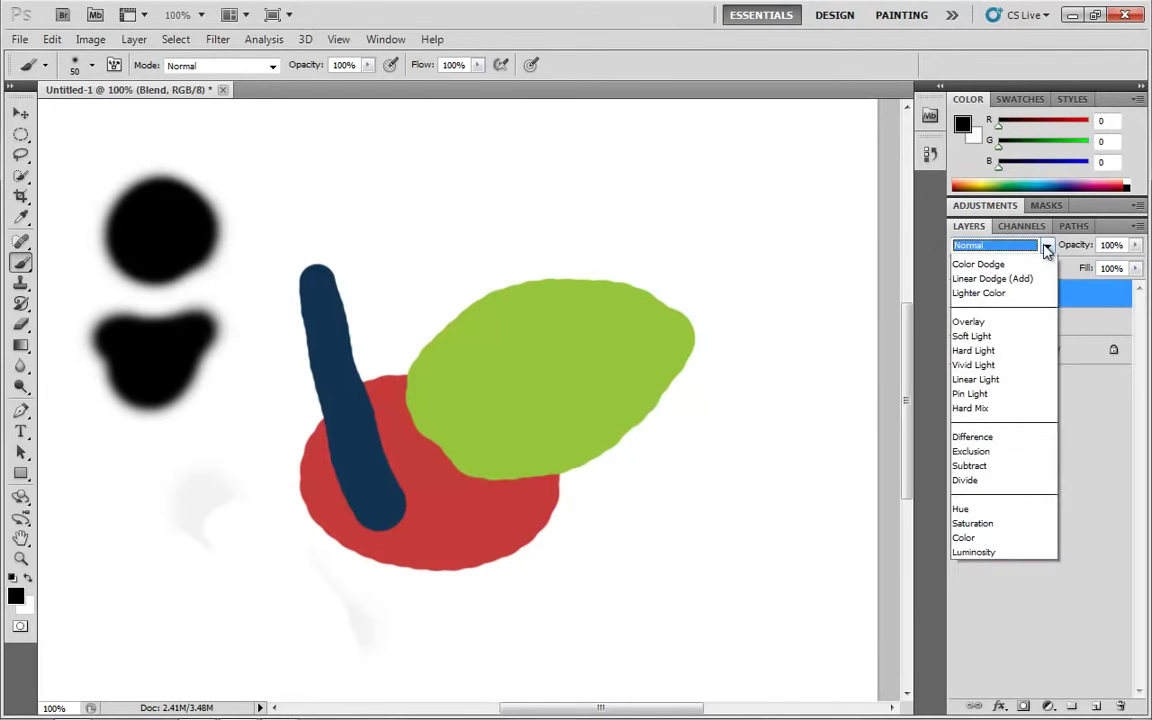
pyautogui.click(980, 408)
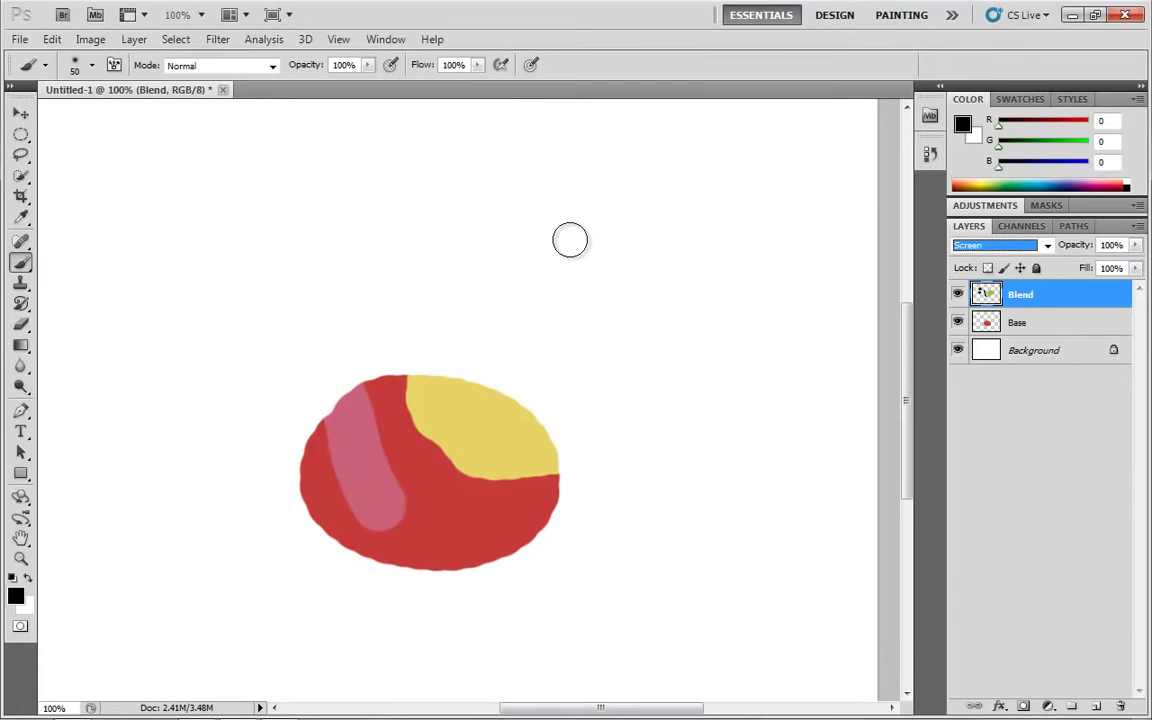
pyautogui.press('Return')
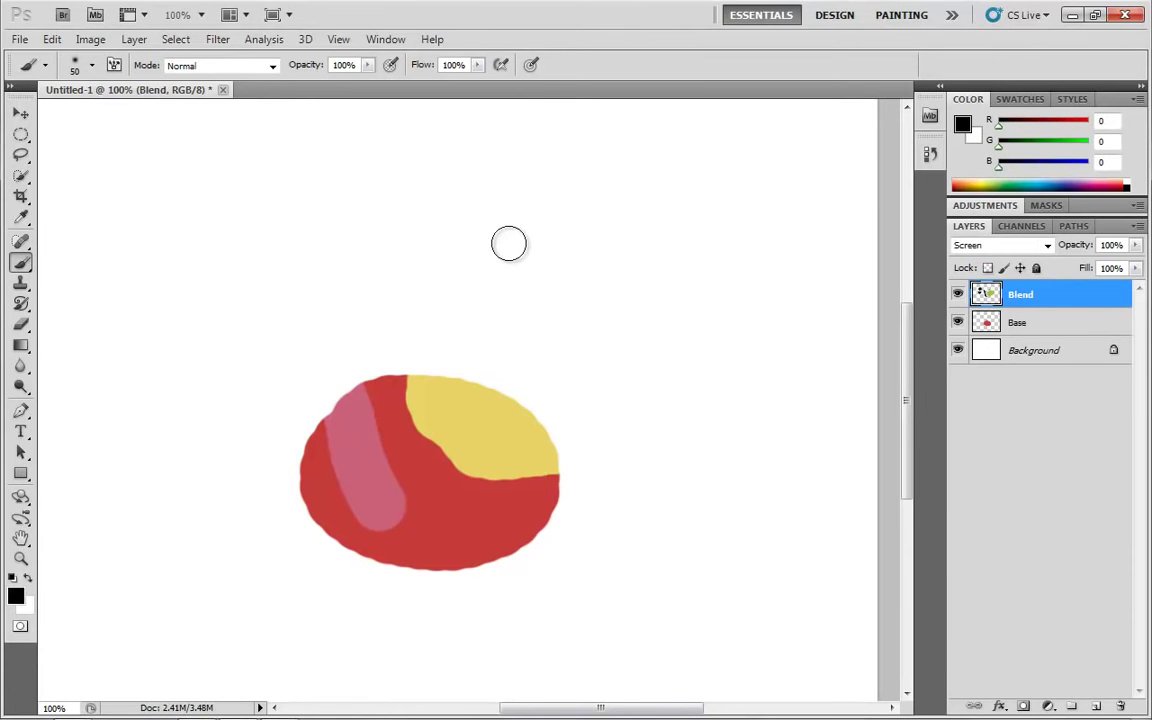
# Step: Create a new document with the default settings, fill its background with black, and add an empty layer
pyautogui.hotkey('ctrl', 'n')
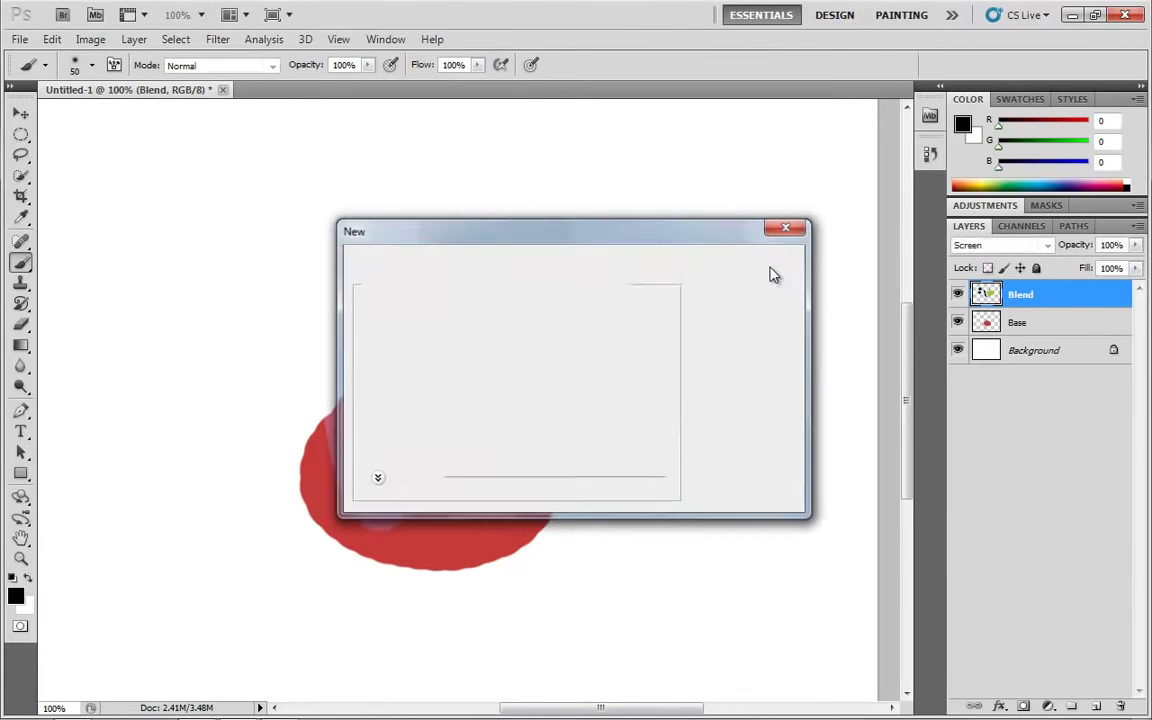
pyautogui.press('Return')
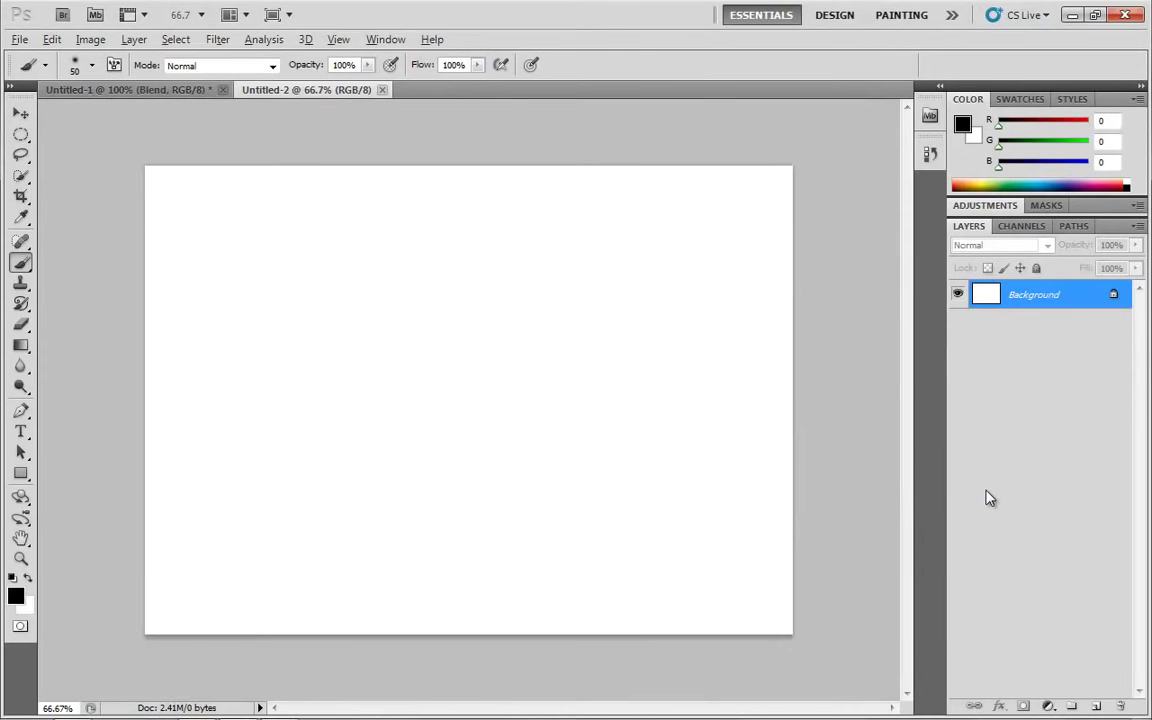
pyautogui.hotkey('alt', 'BackSpace')
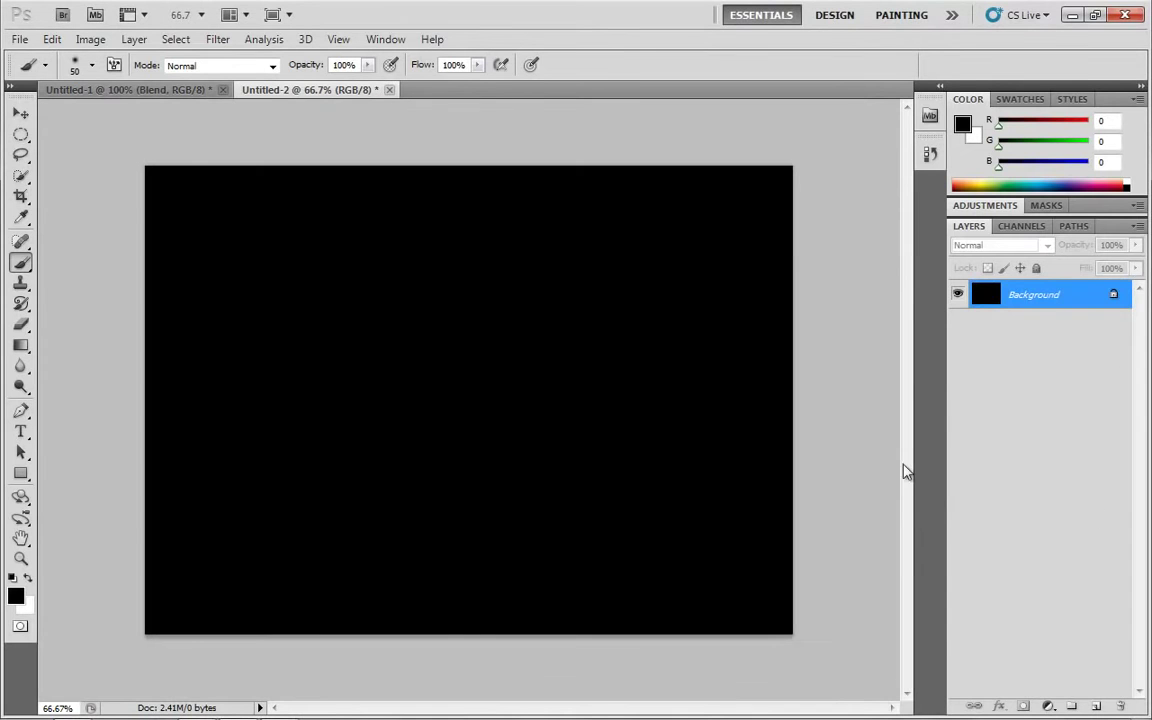
pyautogui.click(1096, 706)
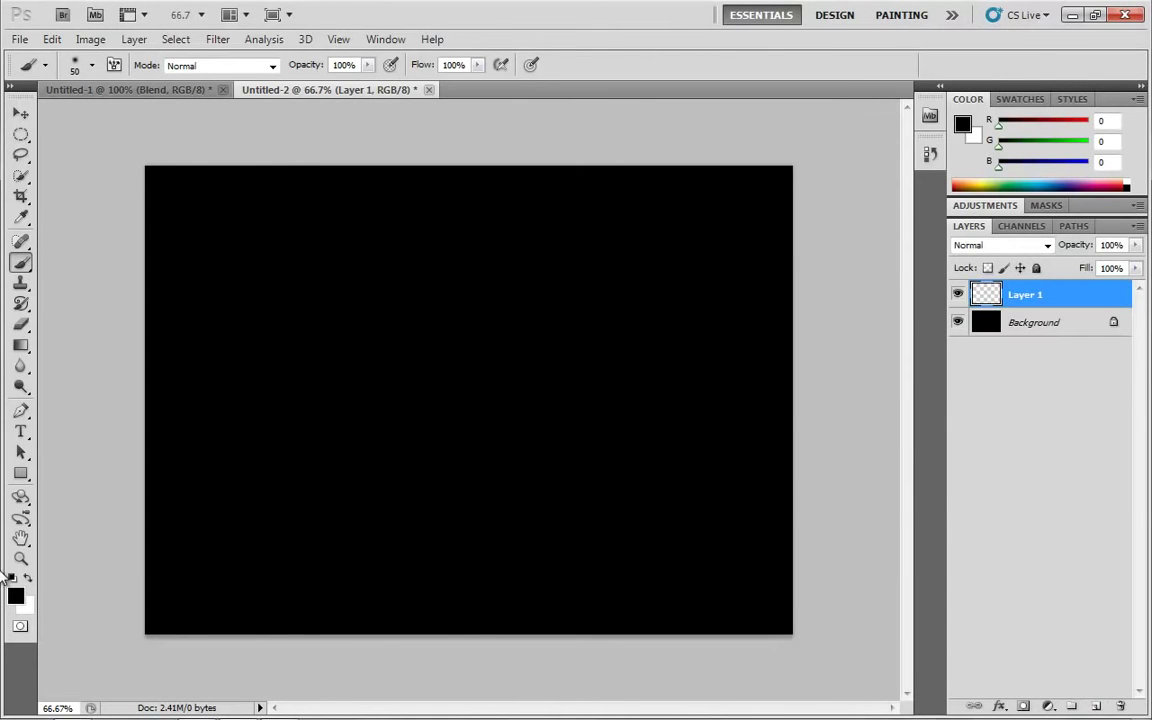
# Step: Set the foreground color to the bright orange ff4800
pyautogui.click(16, 596)
pyautogui.click(813, 449)
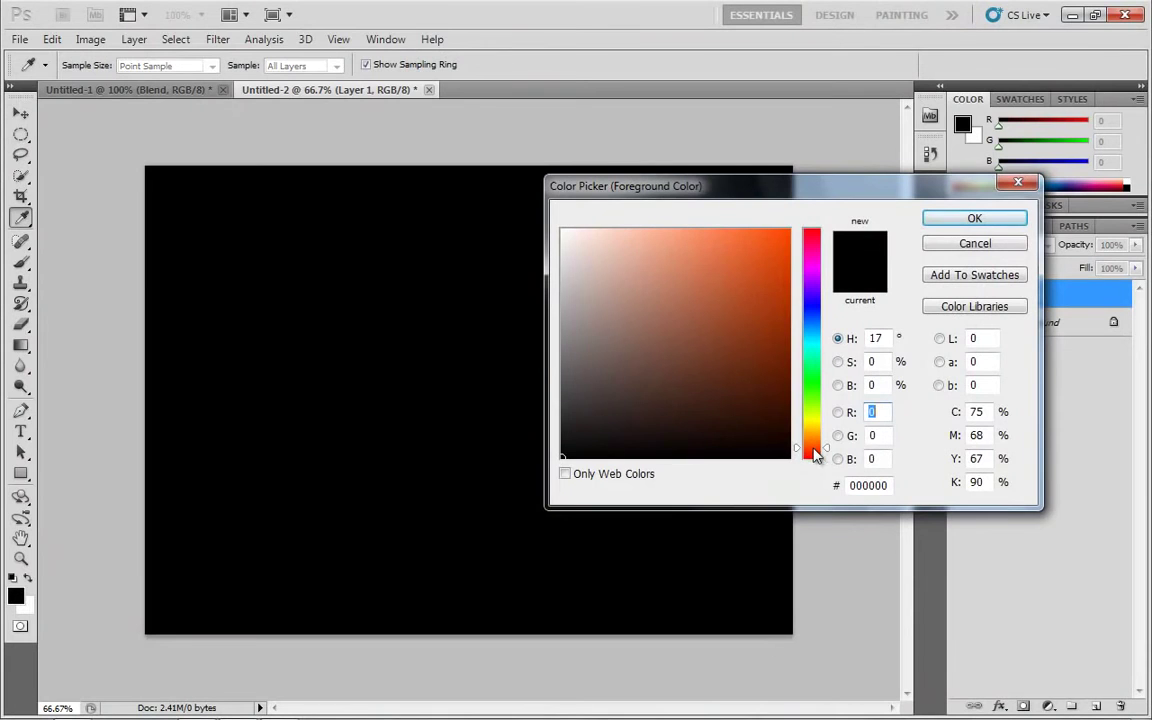
pyautogui.moveTo(759, 243); pyautogui.dragTo(790, 229)
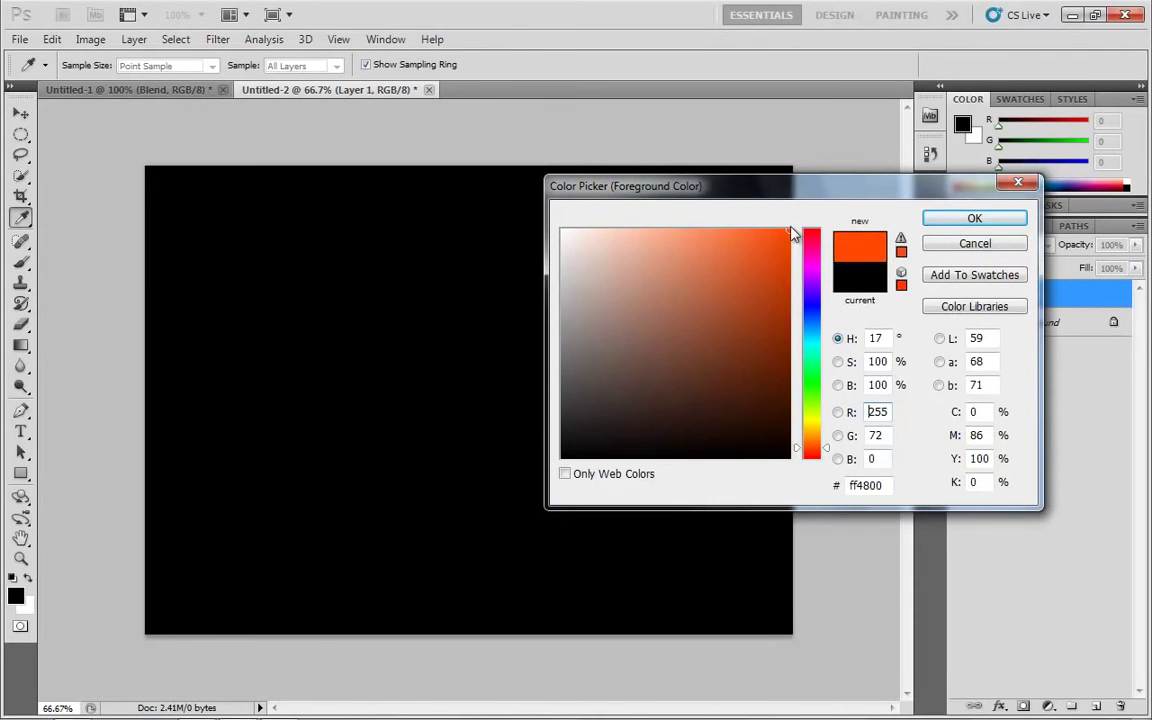
pyautogui.click(940, 228)
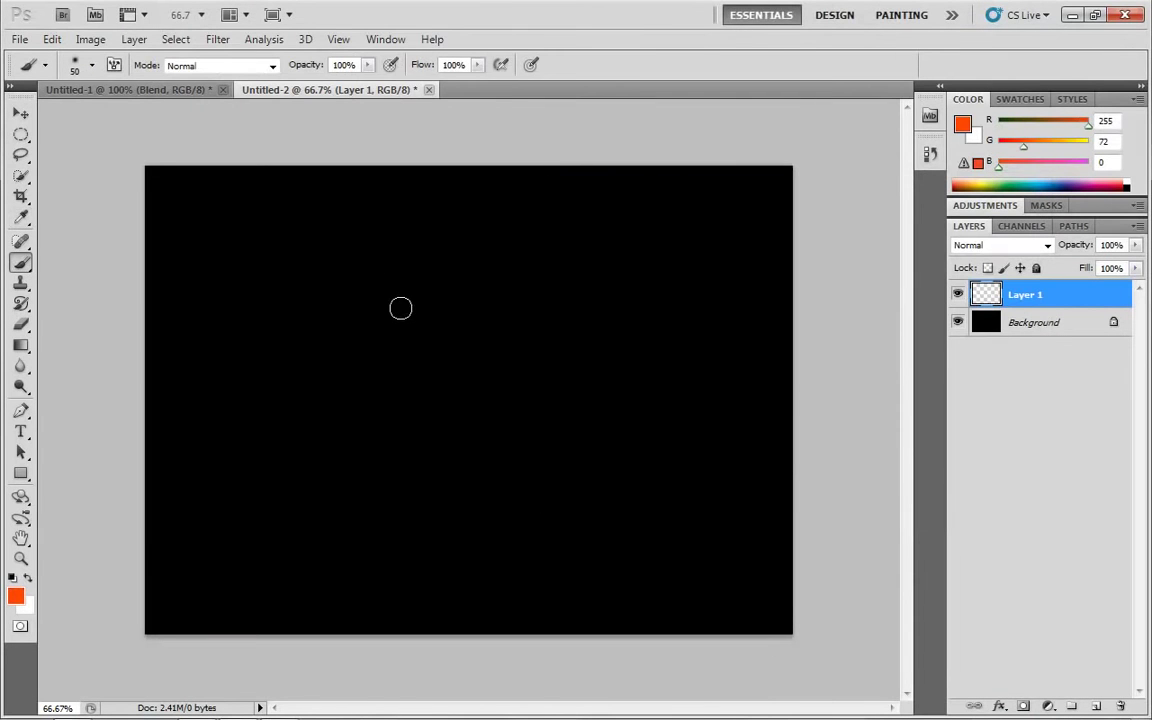
# Step: Set the brush opacity to 5% and the brush's blending mode to Screen
pyautogui.moveTo(368, 65); pyautogui.dragTo(283, 88)
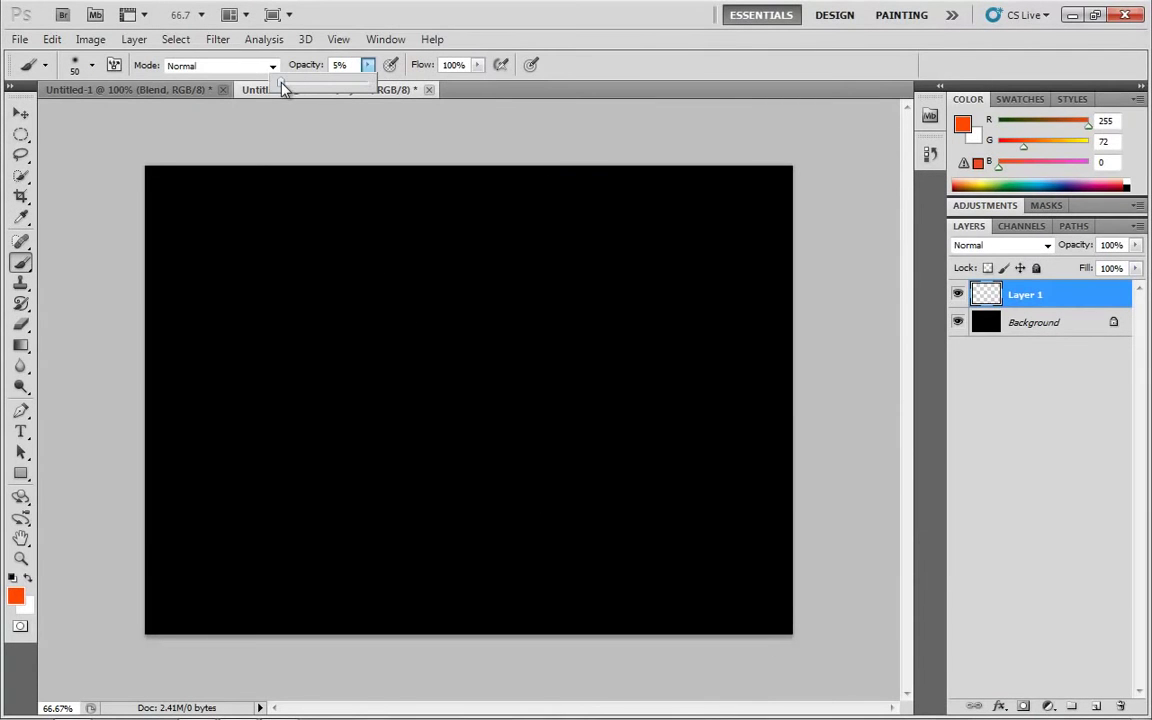
pyautogui.click(270, 65)
pyautogui.click(270, 65)
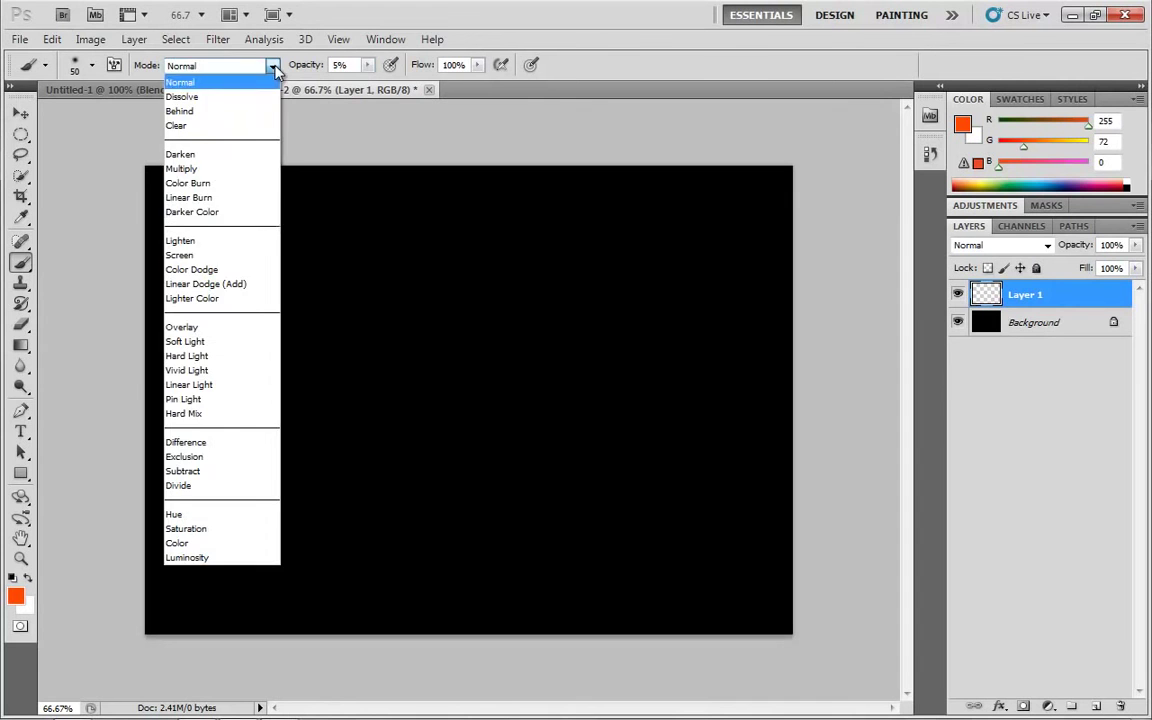
pyautogui.click(193, 256)
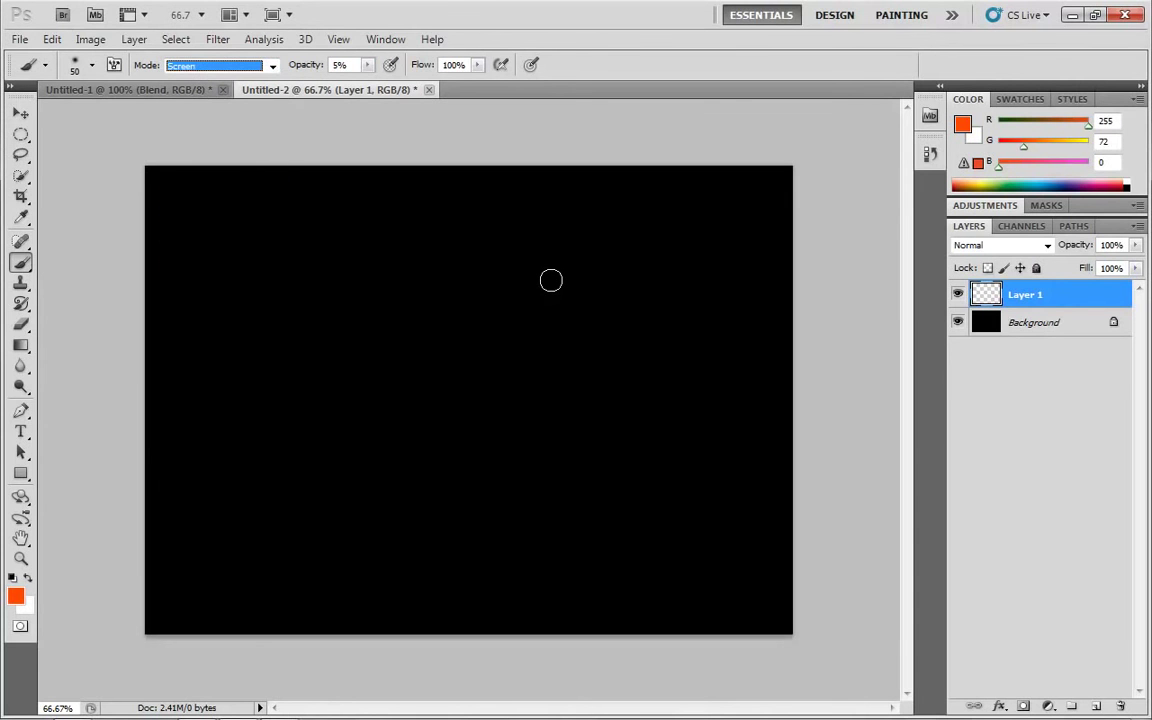
# Step: Paint a soft orange diagonal streak mid-canvas on the new layer at brush size 50, extending it up-right with a larger brush
pyautogui.moveTo(411, 432)
pyautogui.mouseDown()
pyautogui.moveTo(465, 393)
pyautogui.moveTo(420, 429)
pyautogui.moveTo(428, 406)
pyautogui.moveTo(520, 359)
pyautogui.moveTo(416, 431)
pyautogui.moveTo(516, 367)
pyautogui.moveTo(388, 430)
pyautogui.moveTo(509, 362)
pyautogui.moveTo(409, 430)
pyautogui.moveTo(512, 383)
pyautogui.mouseUp()
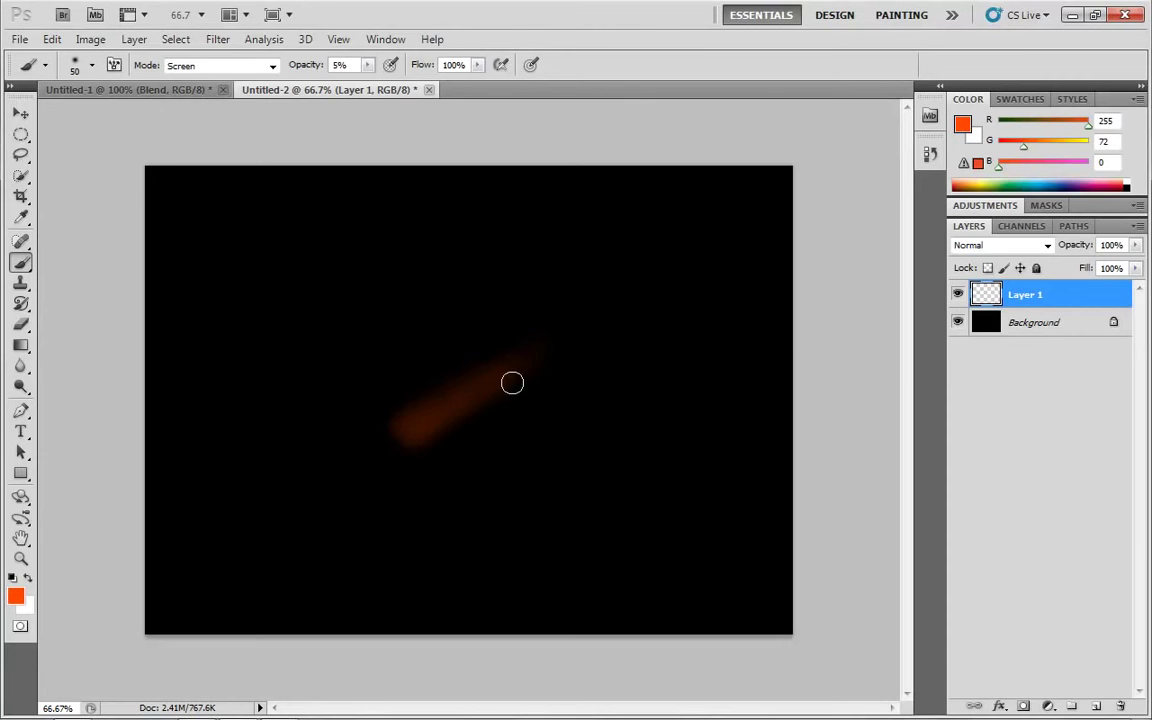
pyautogui.press(']')
pyautogui.press(']')
pyautogui.press(']')
pyautogui.press(']')
pyautogui.moveTo(402, 434)
pyautogui.mouseDown()
pyautogui.moveTo(561, 340)
pyautogui.moveTo(391, 441)
pyautogui.moveTo(632, 299)
pyautogui.moveTo(384, 443)
pyautogui.moveTo(645, 293)
pyautogui.mouseUp()
# Step: Enlarge the brush to 150 and beyond in stages, painting a wider orange glow around the streak
pyautogui.press(']')
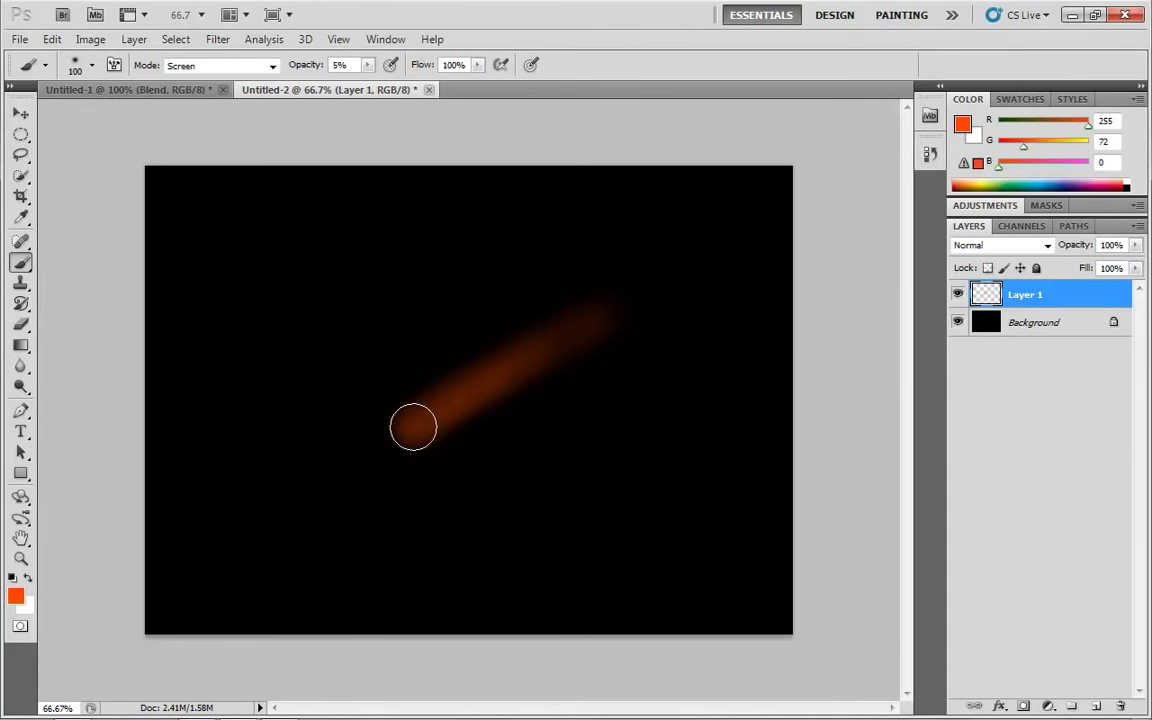
pyautogui.press(']')
pyautogui.press(']')
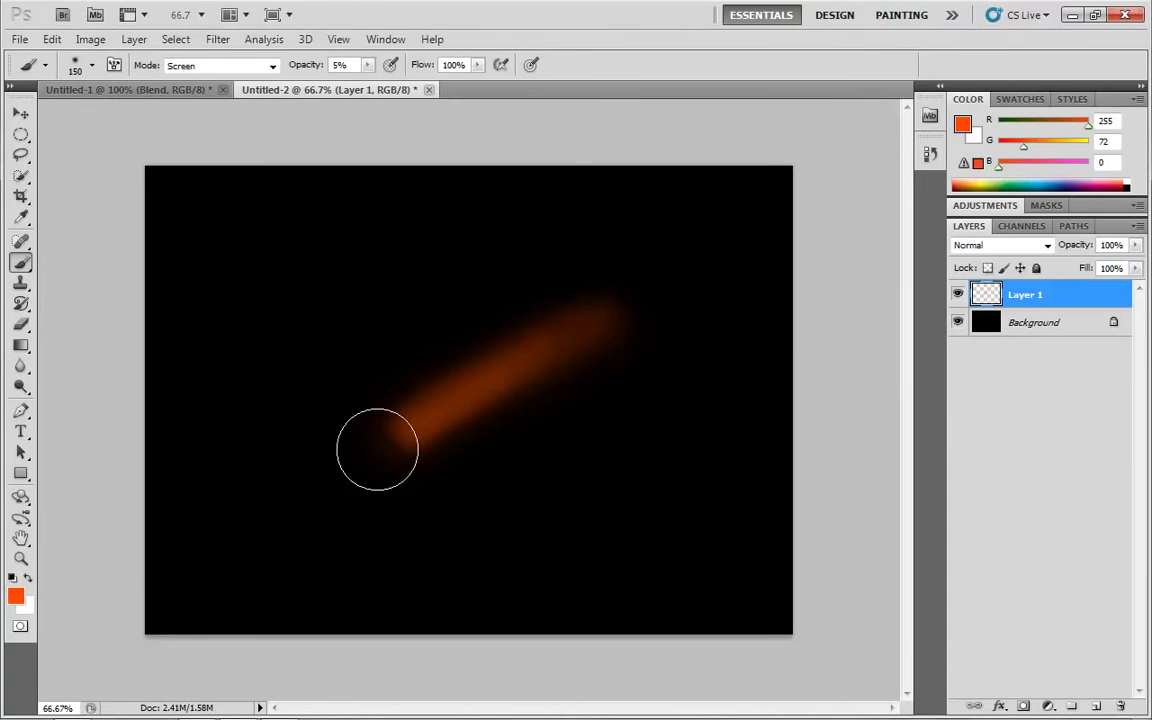
pyautogui.press(']')
pyautogui.press(']')
pyautogui.moveTo(377, 449)
pyautogui.mouseDown()
pyautogui.moveTo(528, 361)
pyautogui.moveTo(618, 327)
pyautogui.moveTo(567, 340)
pyautogui.moveTo(476, 396)
pyautogui.moveTo(661, 300)
pyautogui.moveTo(412, 428)
pyautogui.moveTo(732, 269)
pyautogui.moveTo(382, 441)
pyautogui.moveTo(429, 427)
pyautogui.mouseUp()
pyautogui.press(']')
pyautogui.press(']')
pyautogui.press(']')
pyautogui.press(']')
# Step: Reduce the brush to 60 and slightly below, brightening the core of the streak from its lower-left end
pyautogui.press('[')
pyautogui.press('[')
pyautogui.press('[')
pyautogui.press('[')
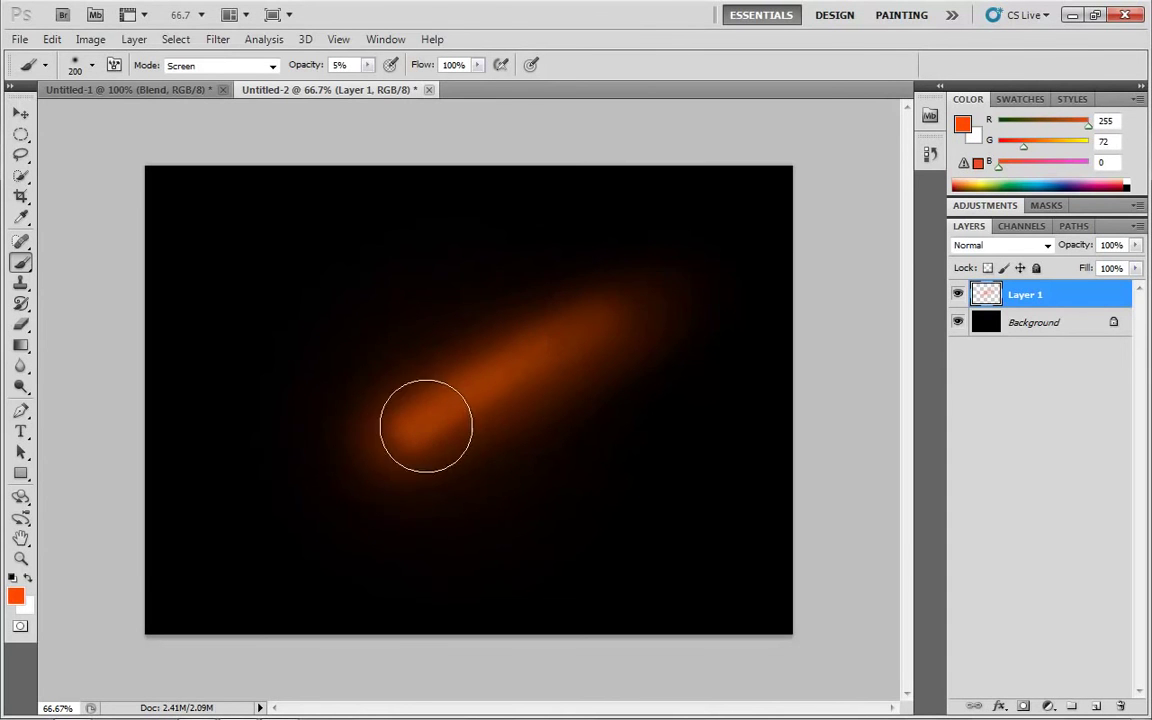
pyautogui.press('[')
pyautogui.press('[')
pyautogui.press('[')
pyautogui.press('[')
pyautogui.press('[')
pyautogui.press('[')
pyautogui.press('[')
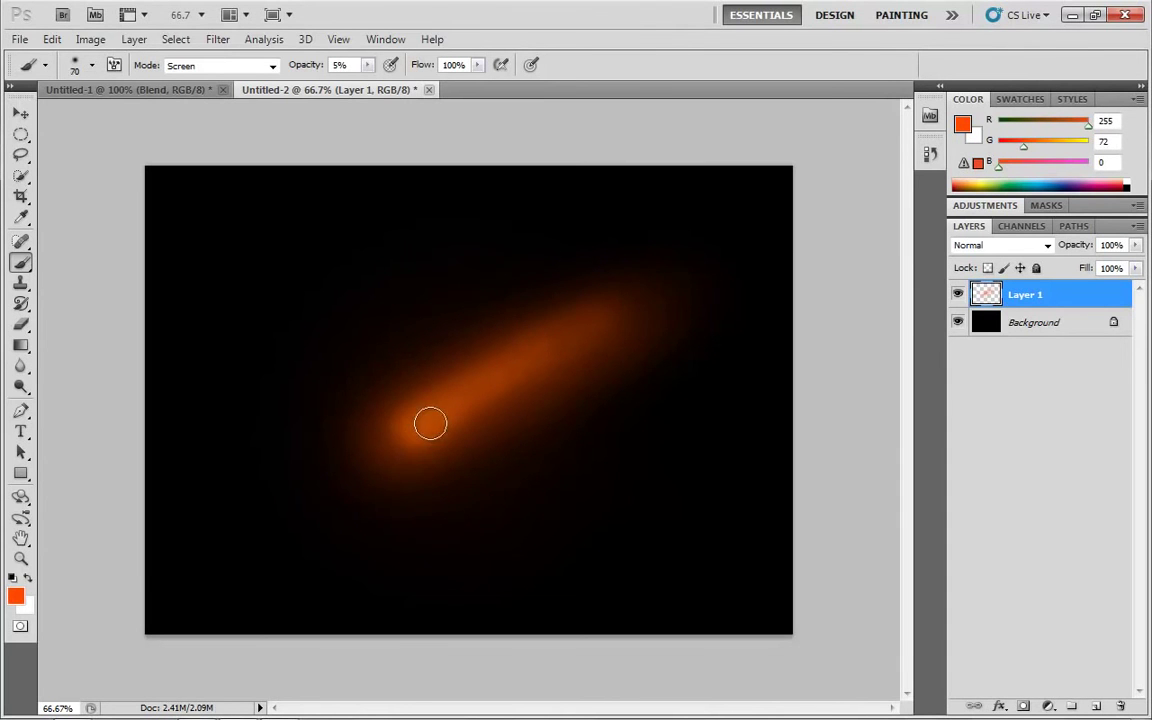
pyautogui.press('[')
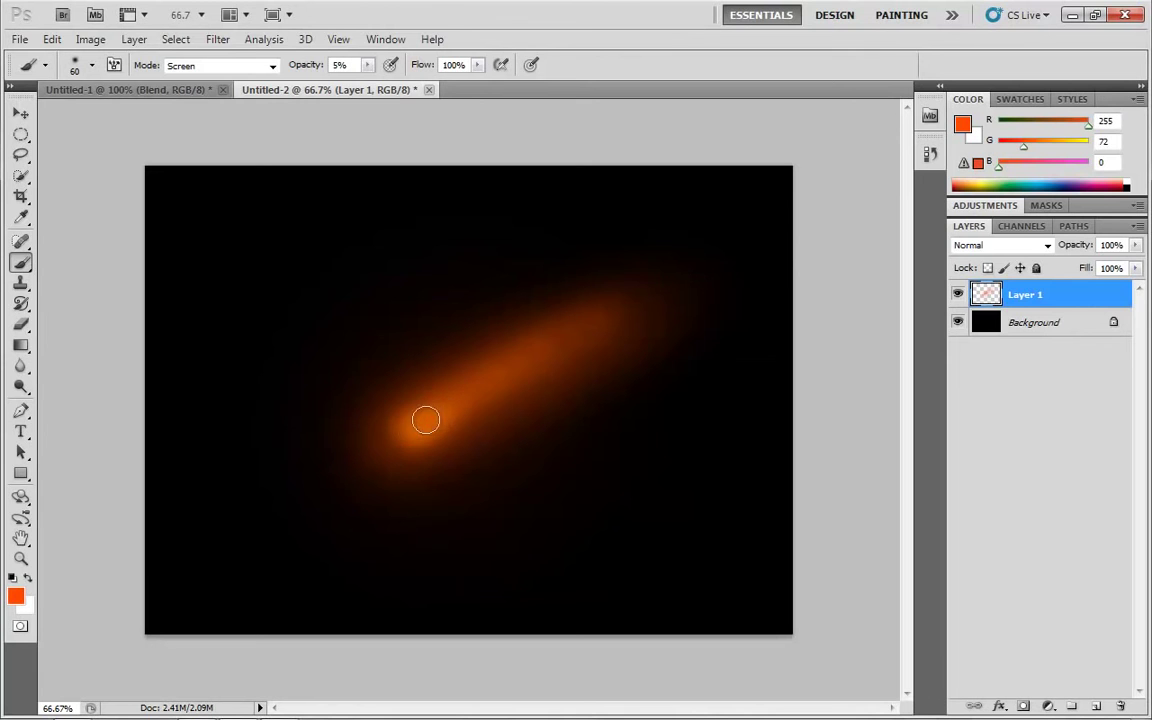
pyautogui.moveTo(425, 420); pyautogui.dragTo(562, 342)
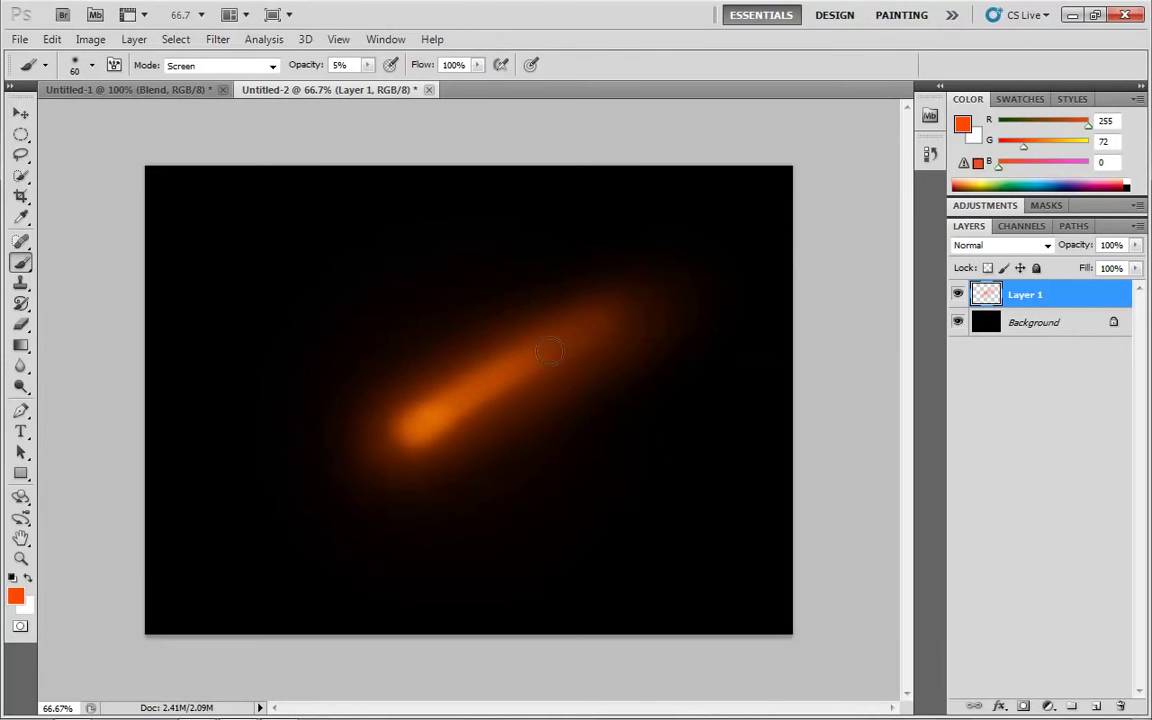
pyautogui.press('[')
pyautogui.moveTo(433, 420); pyautogui.dragTo(592, 339)
# Step: Enlarge the brush to 700 and add a faint, very wide orange glow around the streak
pyautogui.press(']')
pyautogui.press(']')
pyautogui.press(']')
pyautogui.press(']')
pyautogui.press(']')
pyautogui.press(']')
pyautogui.press(']')
pyautogui.press(']')
pyautogui.press(']')
pyautogui.press(']')
pyautogui.press(']')
pyautogui.press(']')
pyautogui.press(']')
pyautogui.press(']')
pyautogui.press(']')
pyautogui.press(']')
pyautogui.press(']')
pyautogui.press(']')
pyautogui.press('[')
pyautogui.press('[')
pyautogui.press('[')
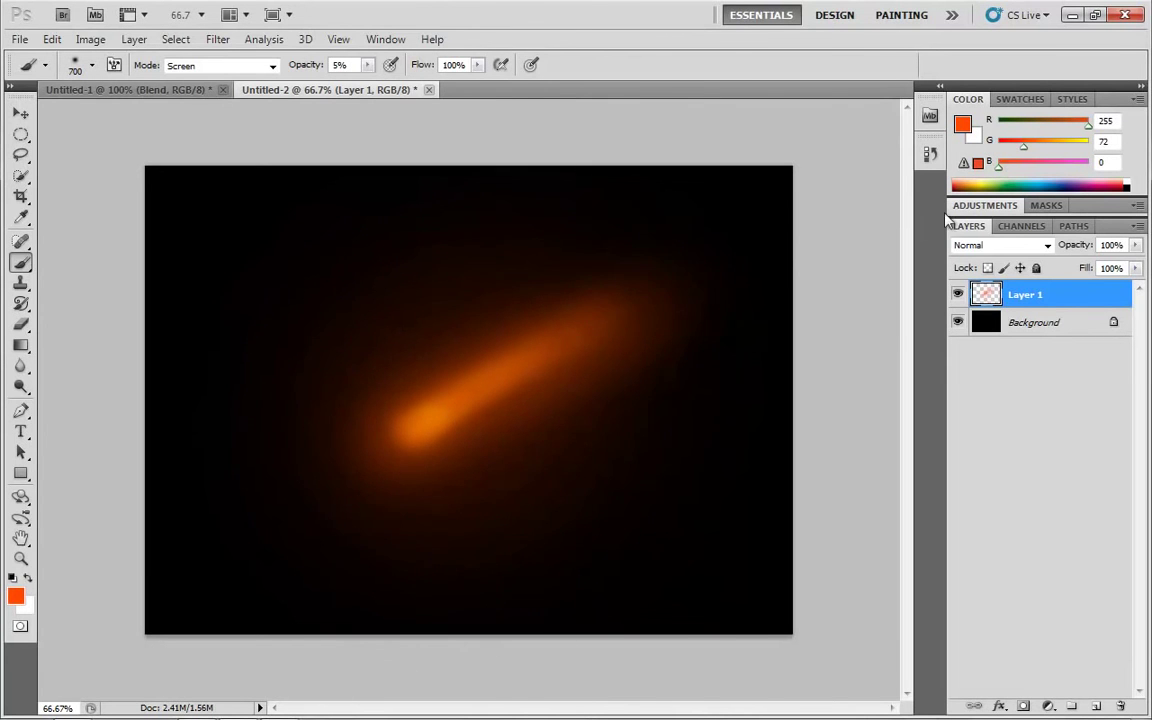
# Step: Close the Untitled-2 document without saving and reselect the Brush tool in Untitled-1
pyautogui.press('v')
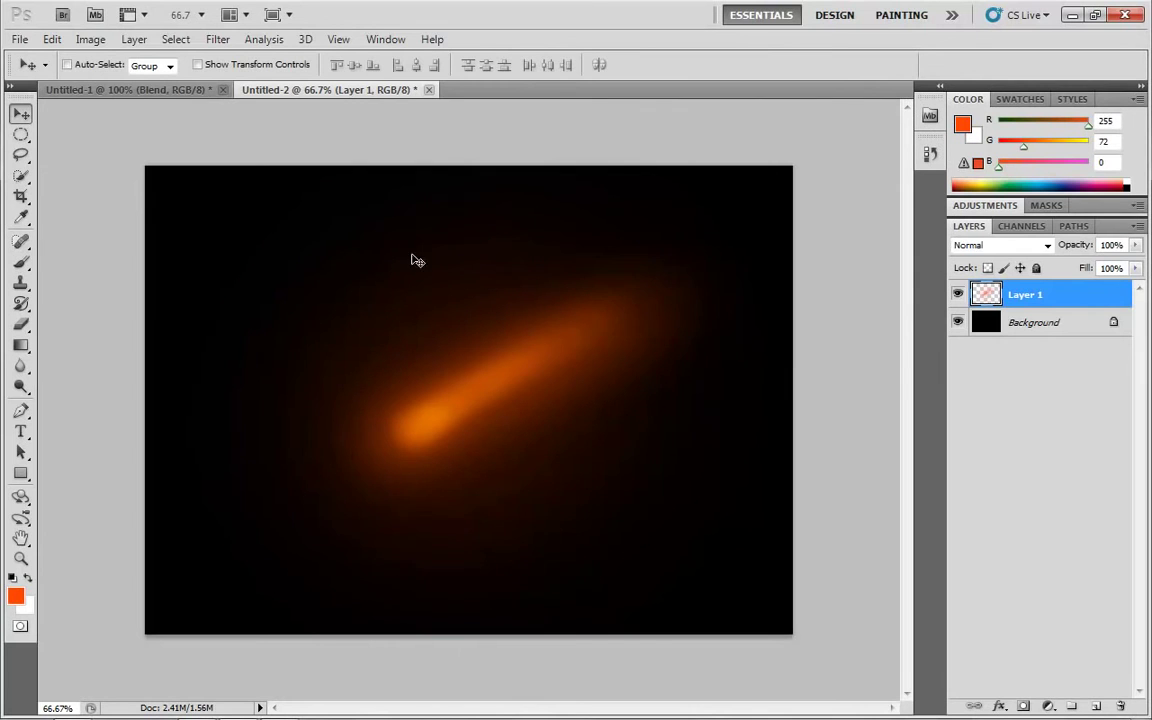
pyautogui.click(428, 89)
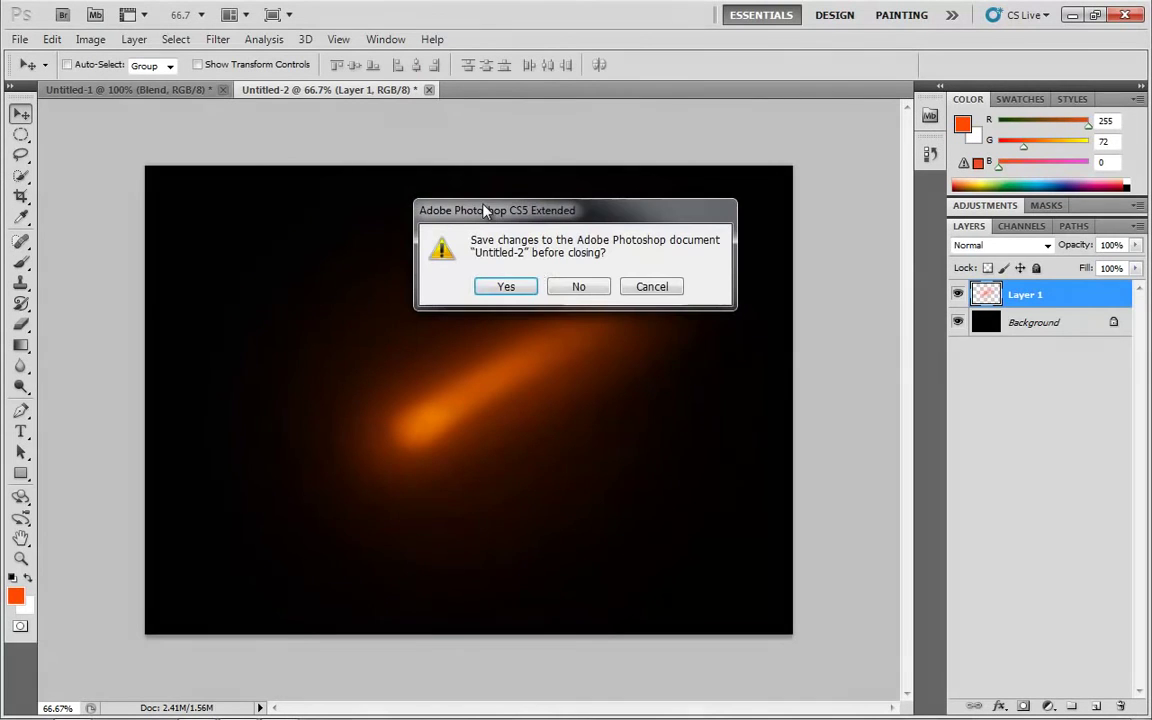
pyautogui.click(578, 286)
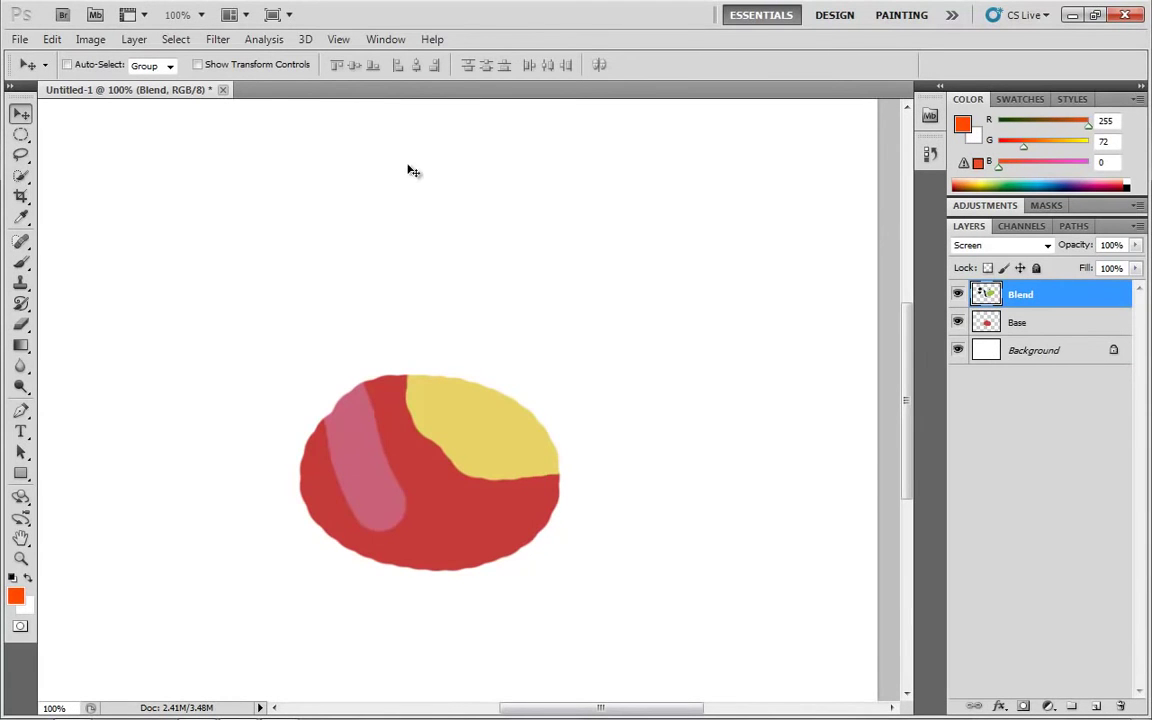
pyautogui.click(21, 262)
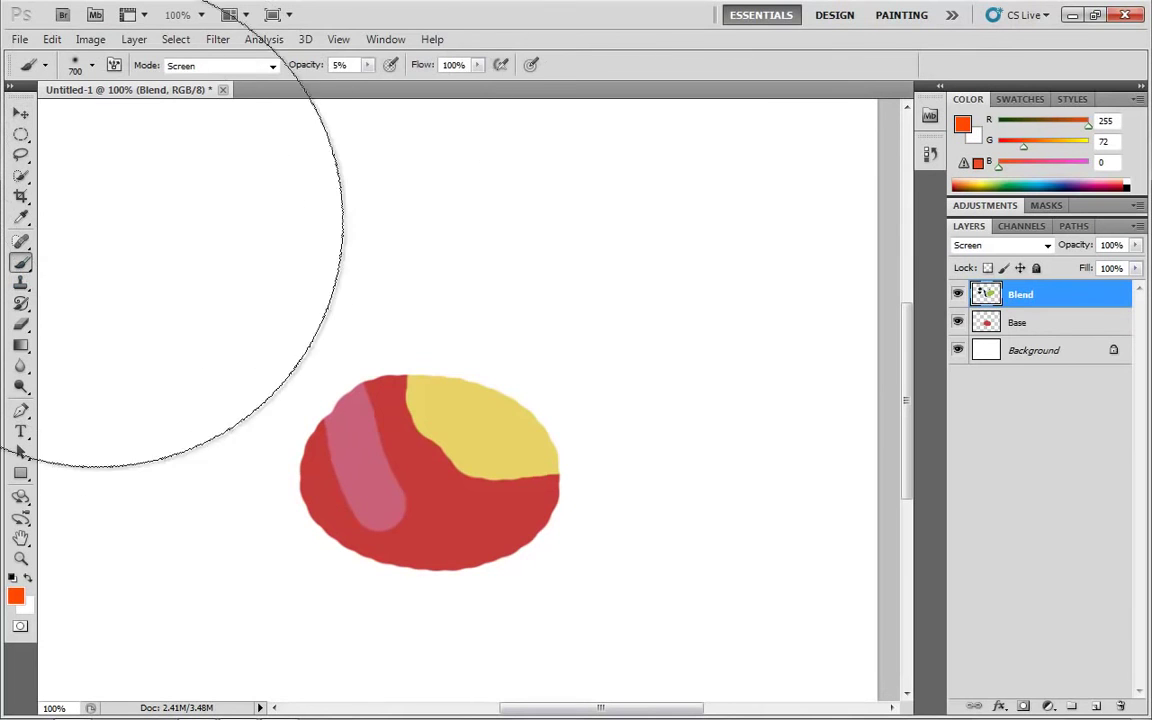
# Step: Set the Brush tool's opacity to 100% and its painting mode to Normal
pyautogui.click(368, 64)
pyautogui.moveTo(384, 97); pyautogui.dragTo(476, 92)
pyautogui.click(258, 72)
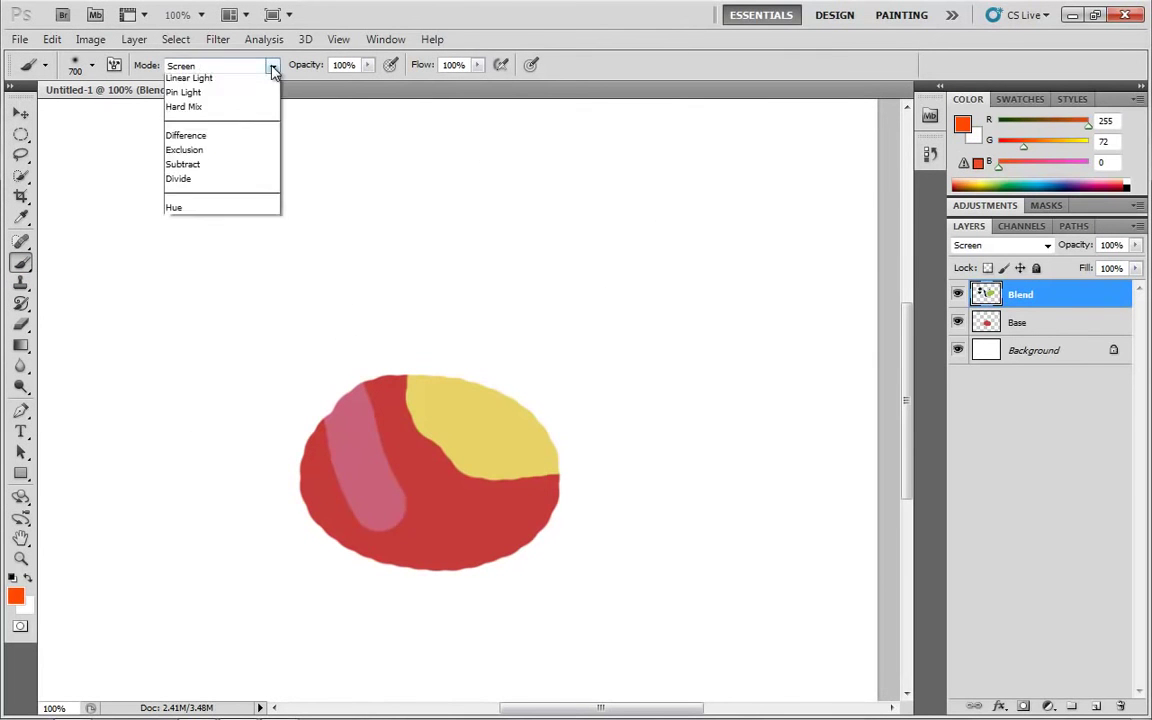
pyautogui.click(200, 80)
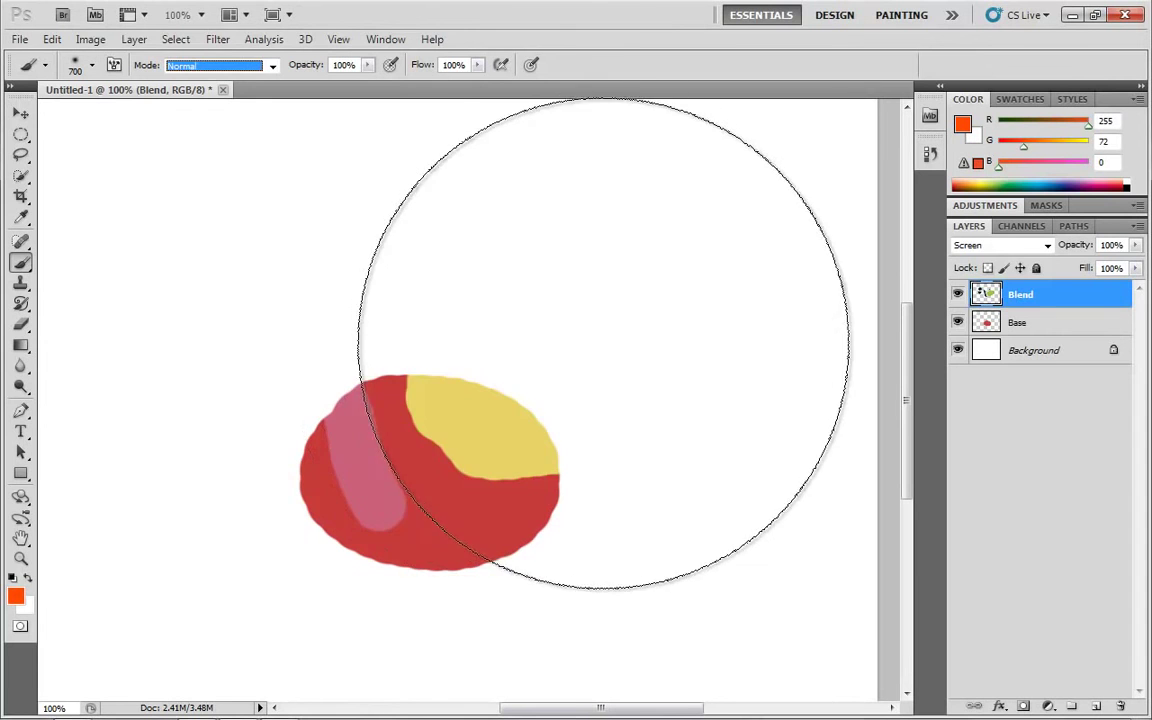
# Step: Undo the large test dab on the canvas and reduce the brush size to 80
pyautogui.click(609, 347)
pyautogui.hotkey('ctrl', 'z')
pyautogui.press('[')
pyautogui.press('[')
pyautogui.press('[')
pyautogui.press('[')
pyautogui.press('[')
pyautogui.press('[')
pyautogui.press('[')
pyautogui.press('[')
pyautogui.press('[')
pyautogui.press('[')
pyautogui.press('[')
pyautogui.press('[')
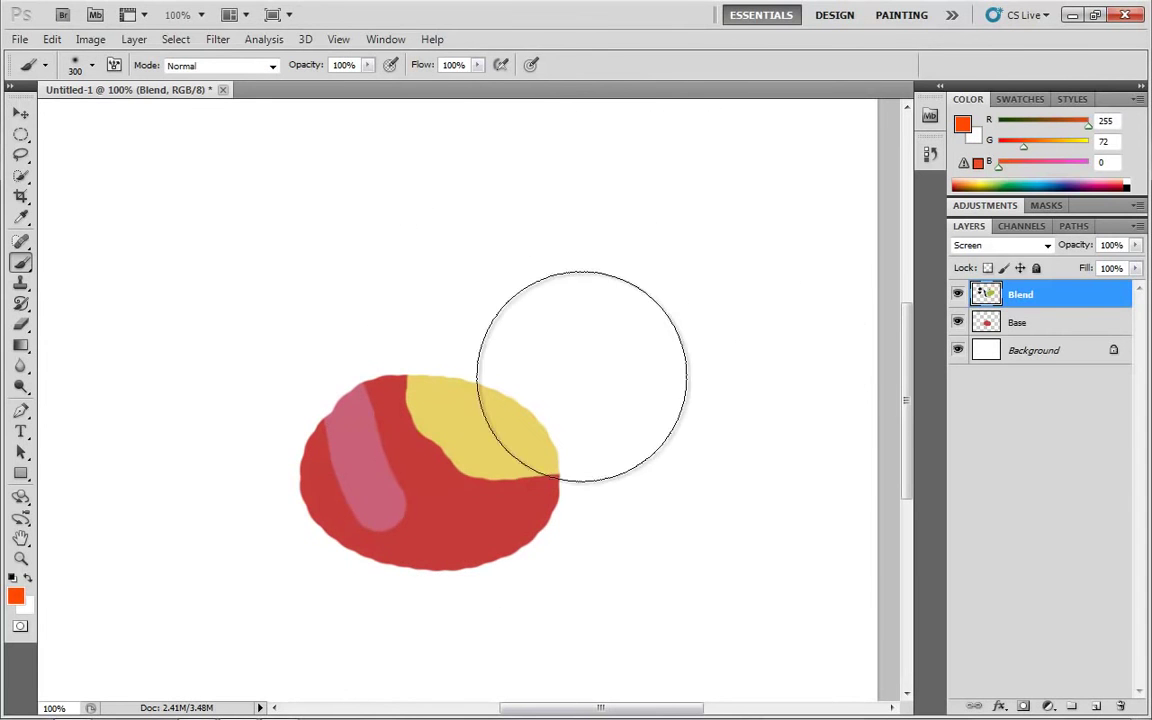
# Step: Set the Blend layer's blending mode to Color Dodge and move its shapes slightly down and left across the red ellipse
pyautogui.click(1050, 246)
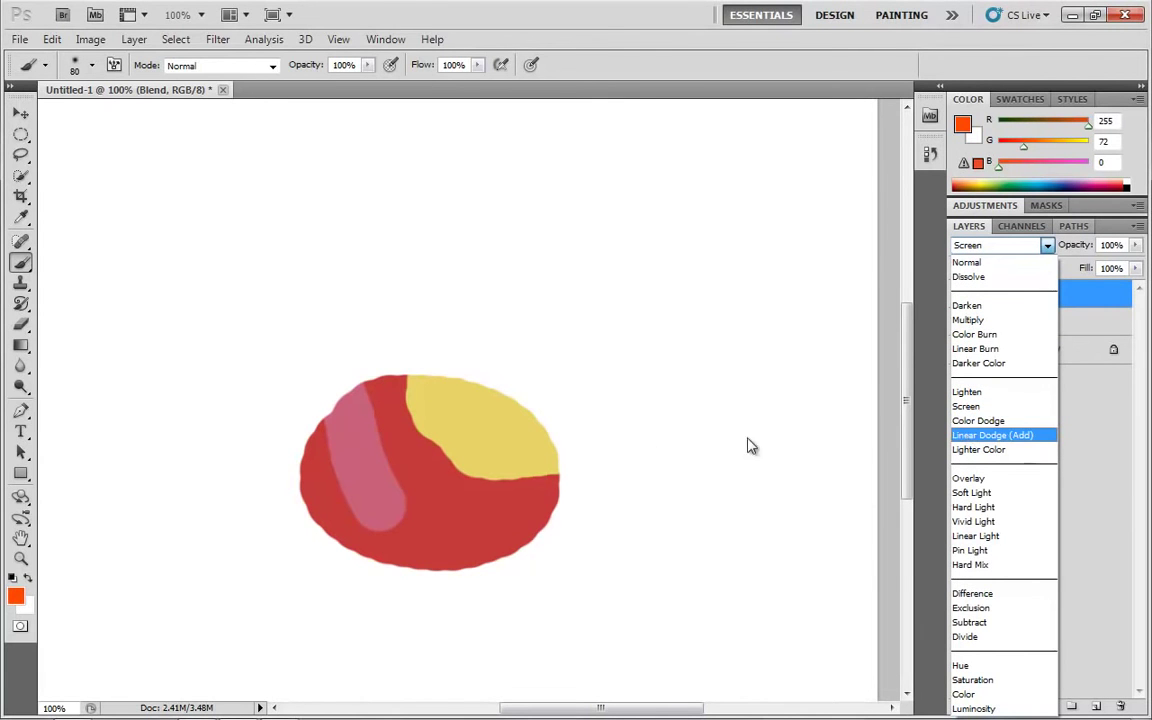
pyautogui.click(1000, 424)
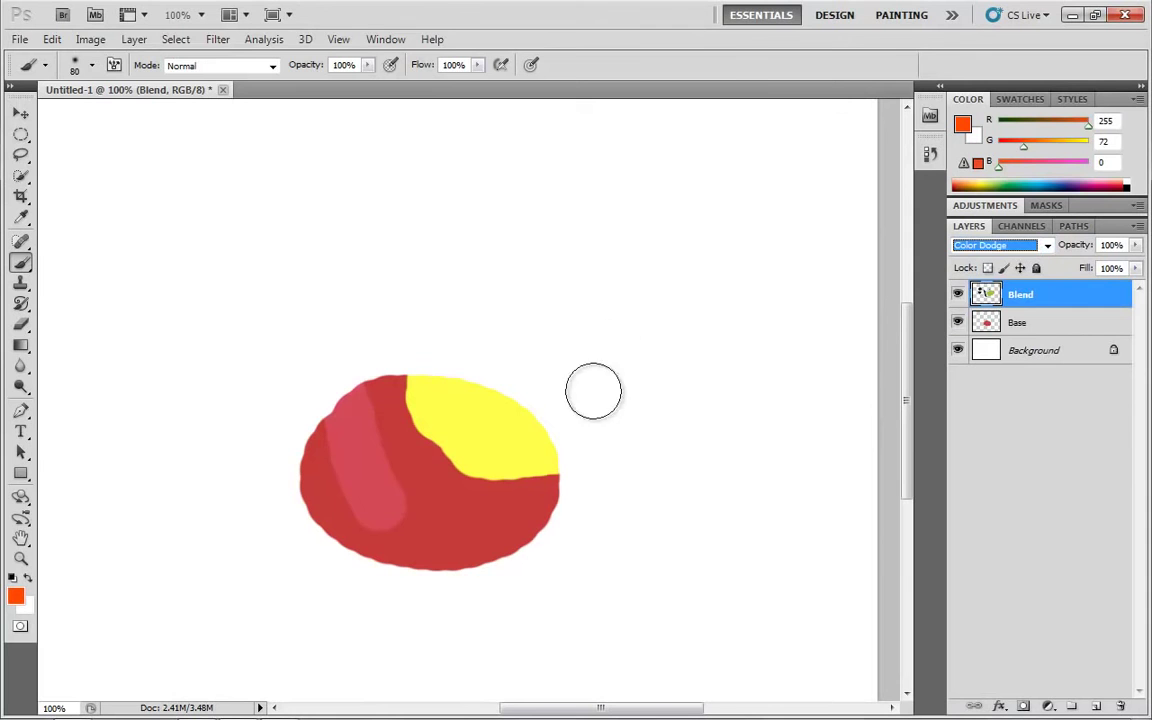
pyautogui.click(21, 113)
pyautogui.moveTo(444, 426); pyautogui.dragTo(432, 456)
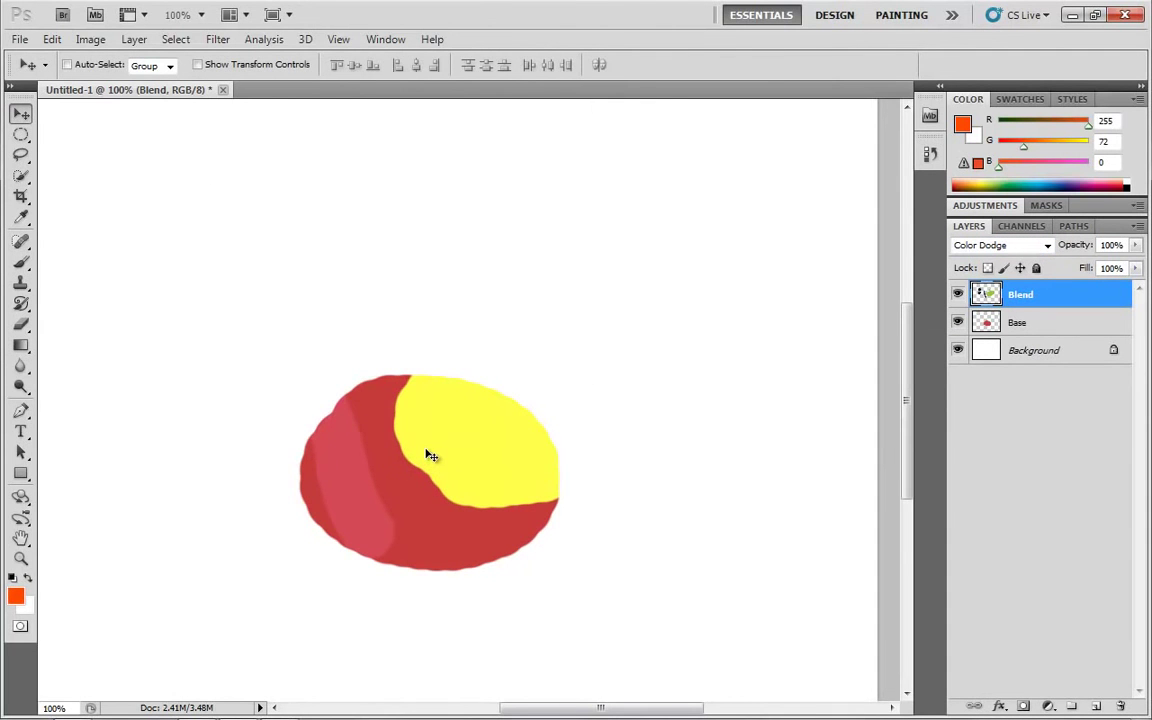
pyautogui.moveTo(431, 456); pyautogui.dragTo(455, 441)
# Step: Set the Blend layer's blending mode to Linear Dodge (Add)
pyautogui.click(1049, 245)
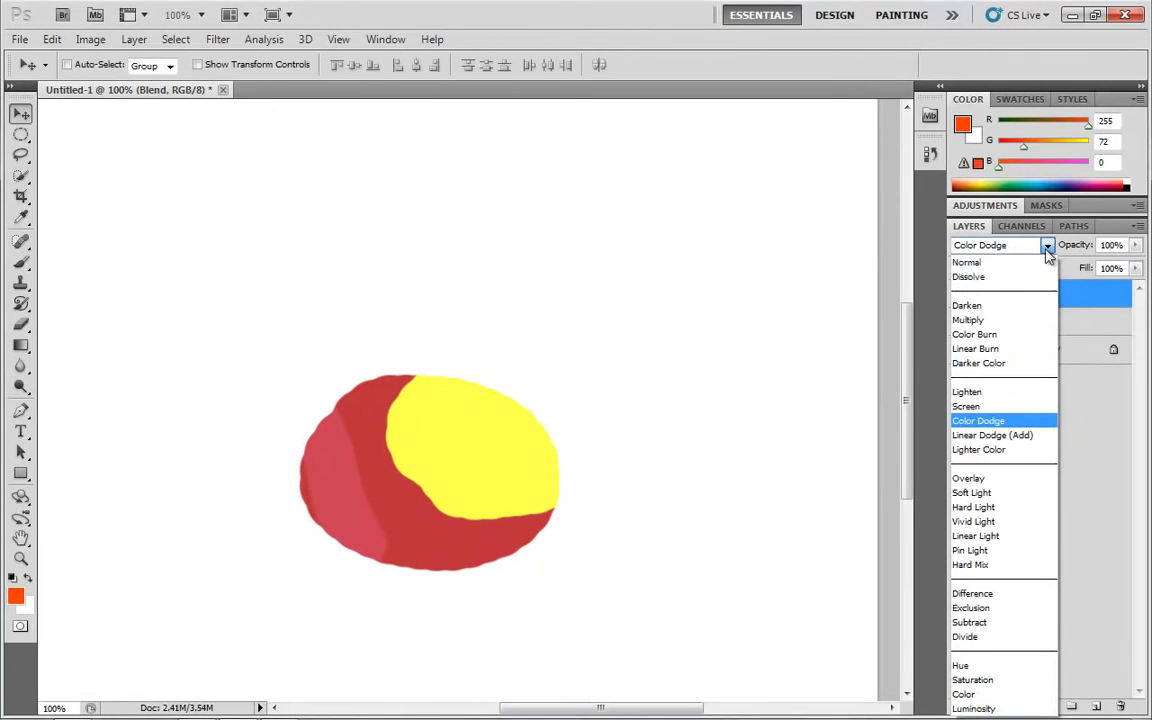
pyautogui.click(986, 421)
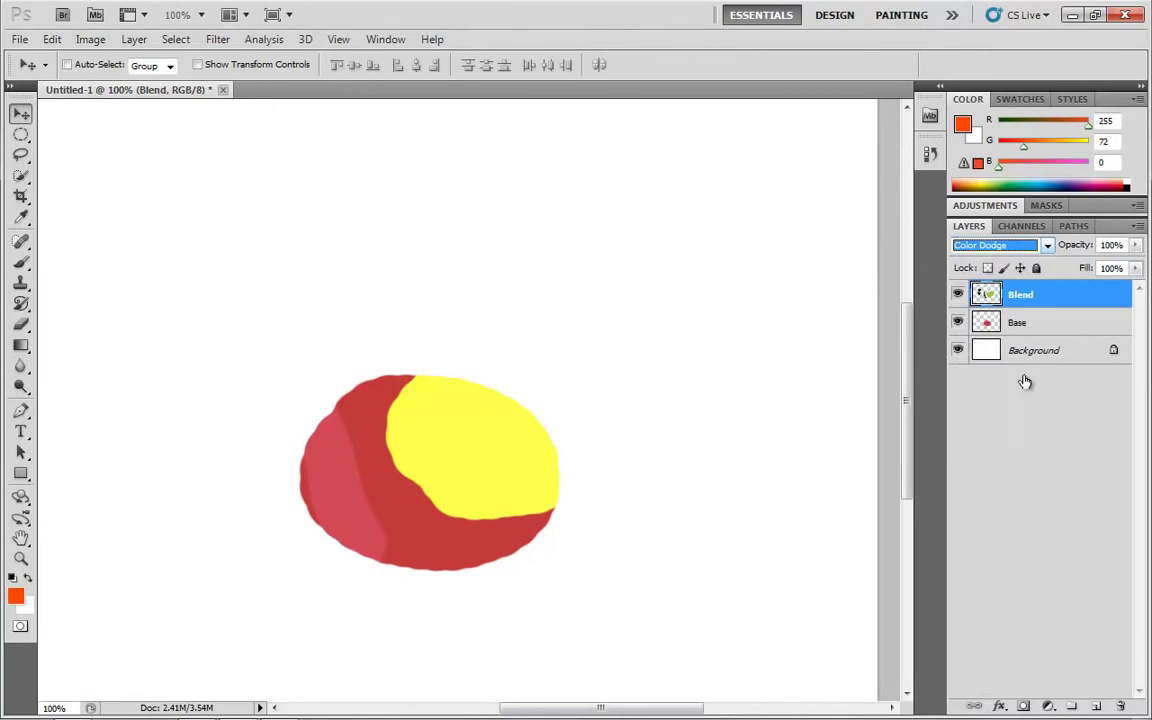
pyautogui.click(1047, 245)
pyautogui.click(1003, 436)
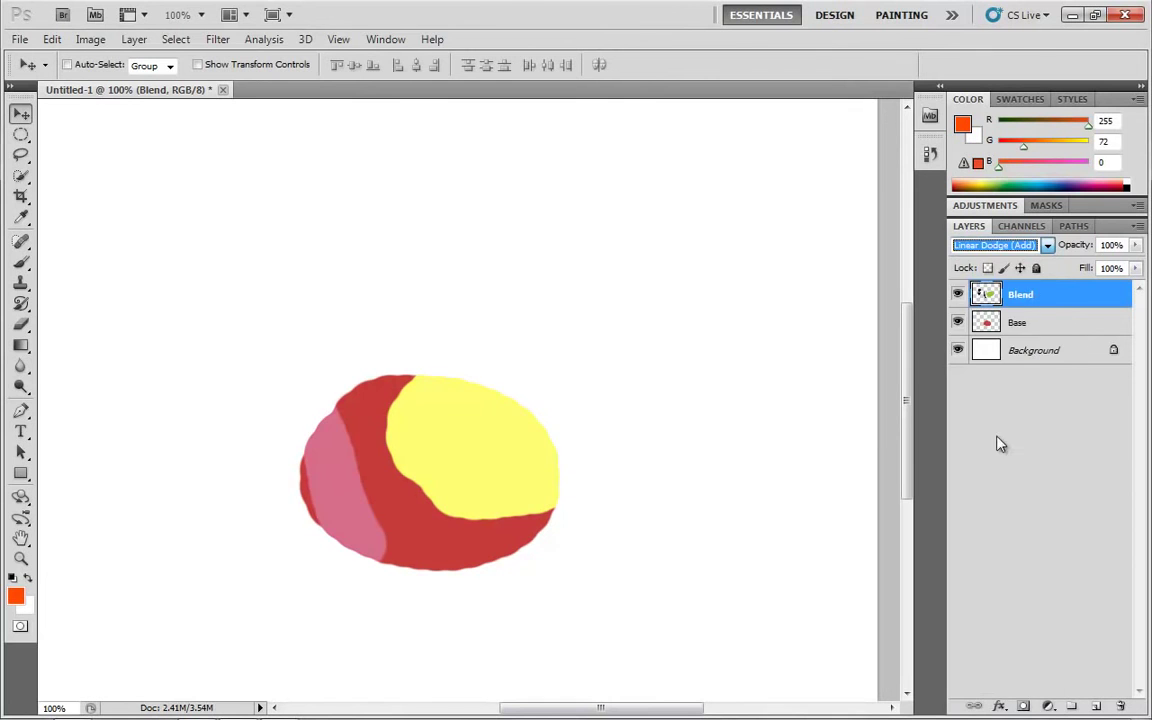
# Step: Alternate the Blend layer between Color Dodge and Linear Dodge (Add) to compare them, ending on Linear Dodge (Add)
pyautogui.click(1047, 245)
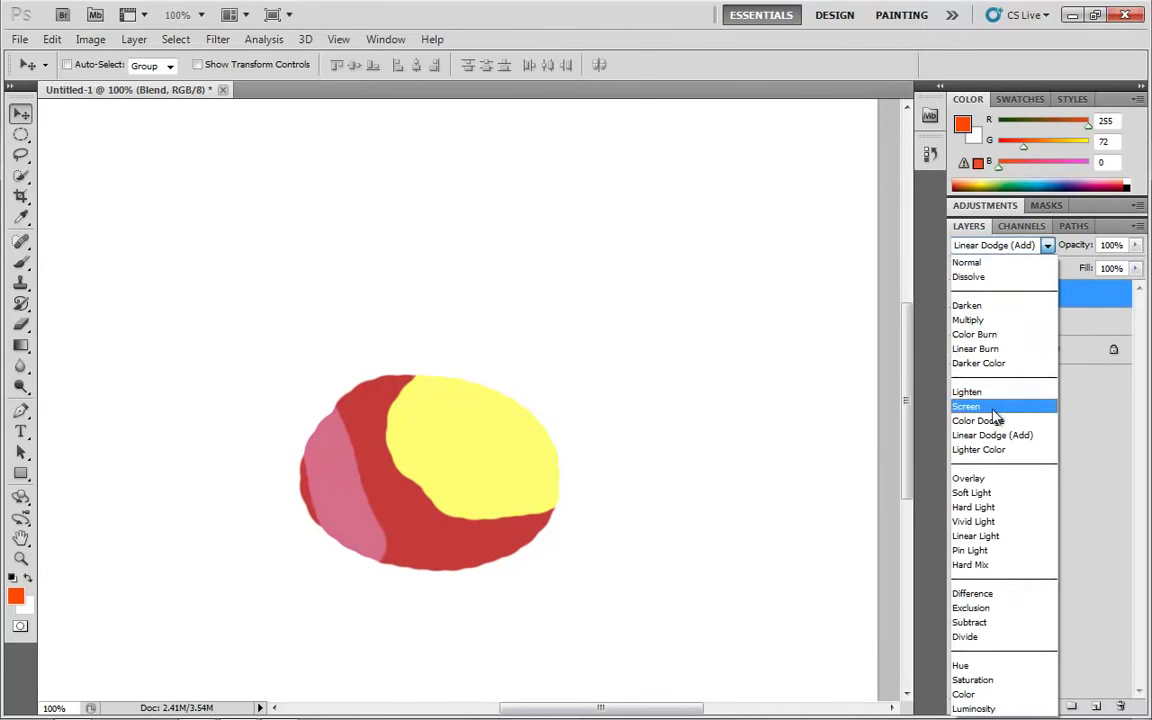
pyautogui.click(986, 421)
pyautogui.click(1047, 245)
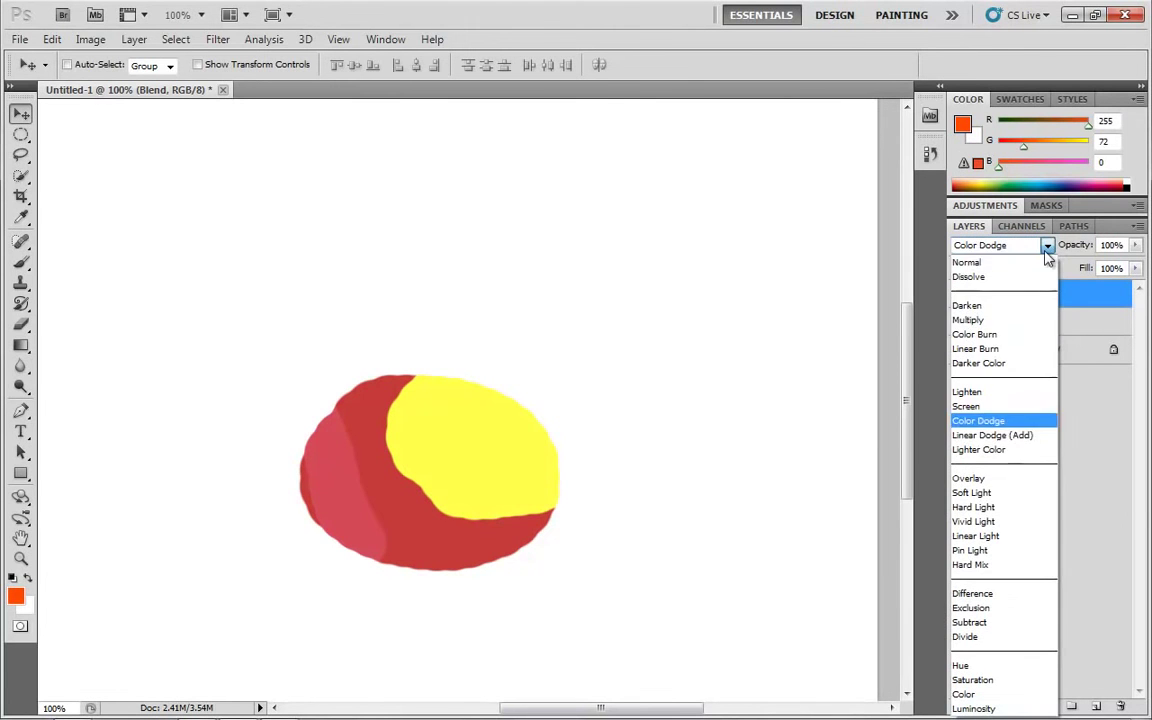
pyautogui.click(1000, 434)
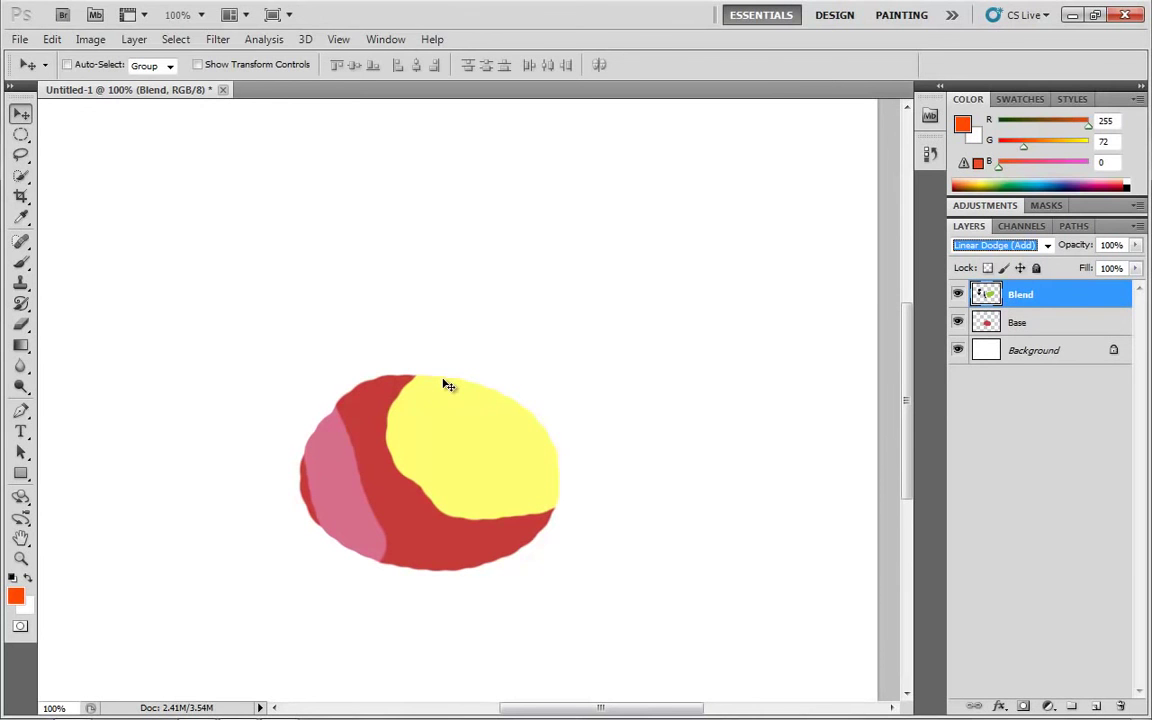
pyautogui.click(1047, 246)
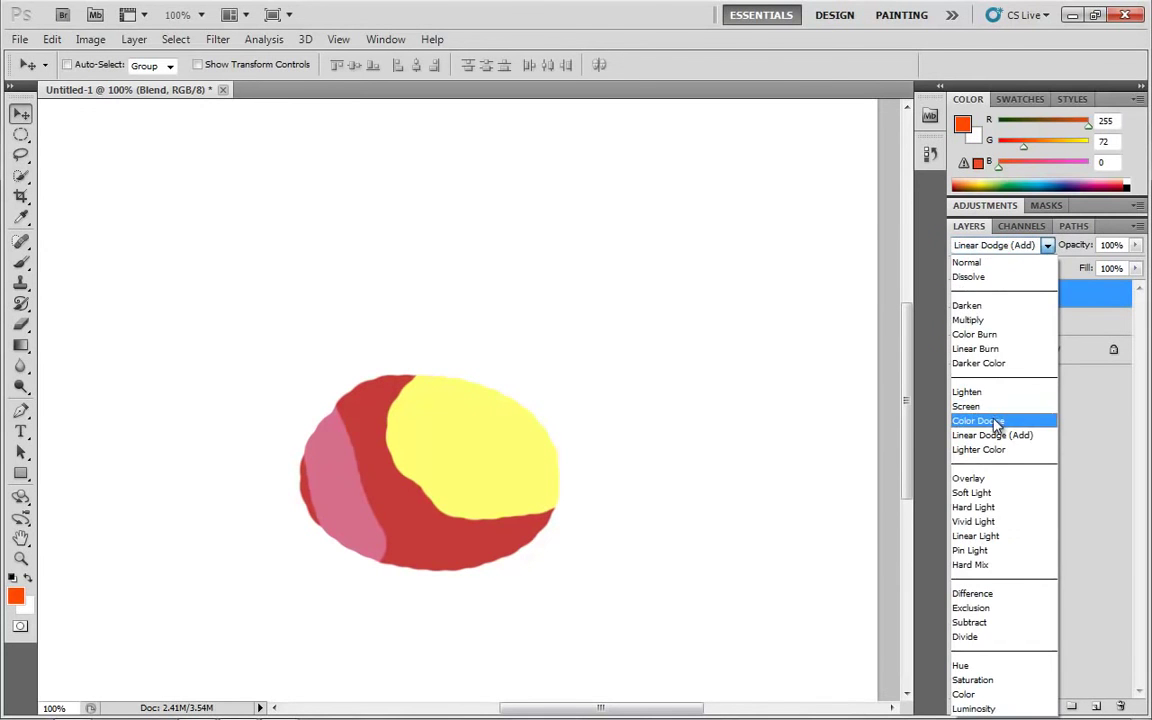
pyautogui.click(1005, 420)
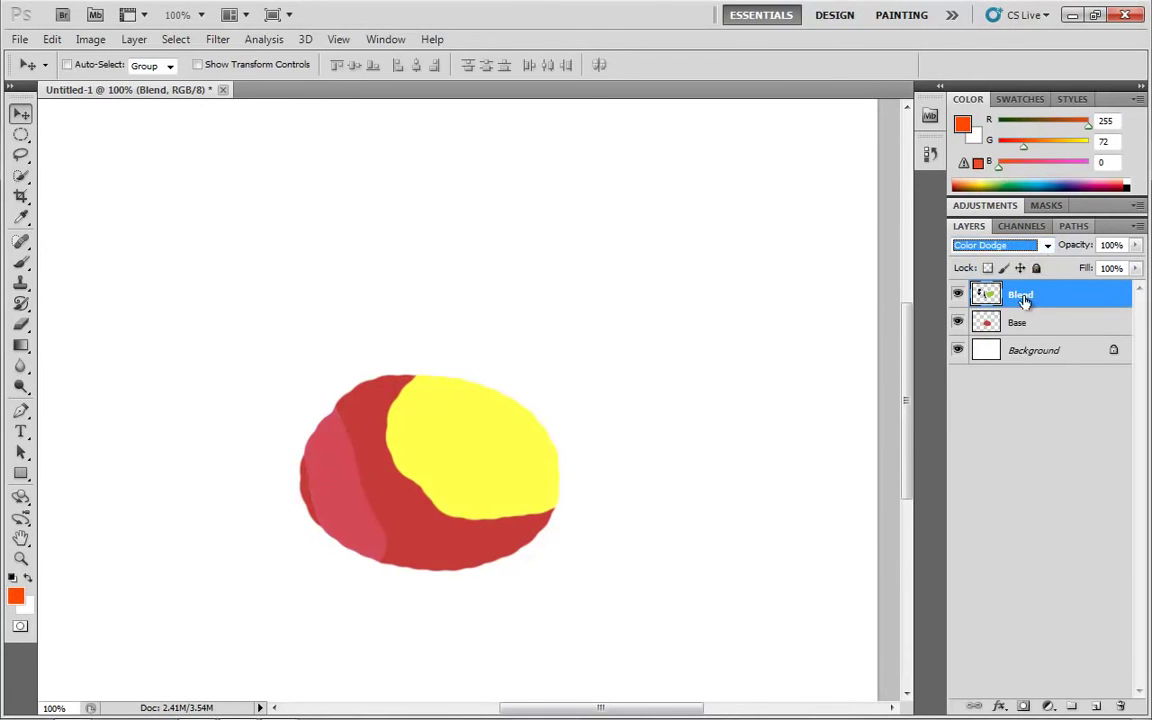
pyautogui.click(1053, 248)
pyautogui.click(1005, 437)
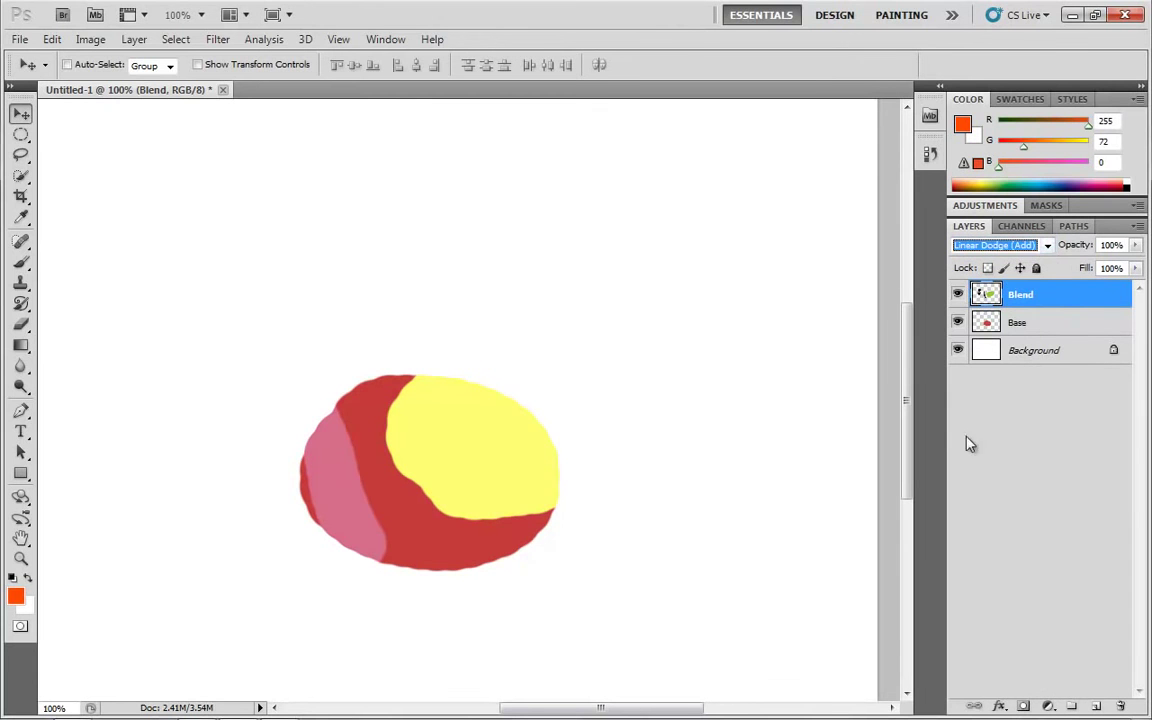
# Step: Examine the foreground color's blue and brightness values in the Color Picker, accept the color and return to the Move tool
pyautogui.click(15, 596)
pyautogui.doubleClick(876, 459)
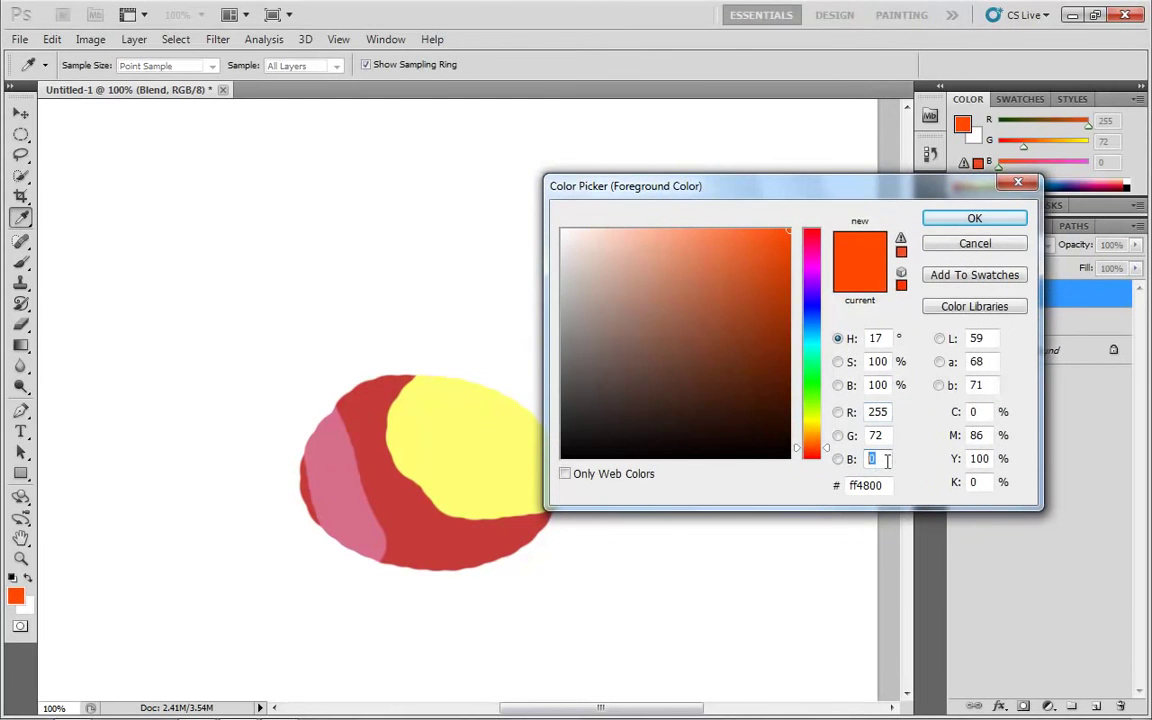
pyautogui.doubleClick(880, 386)
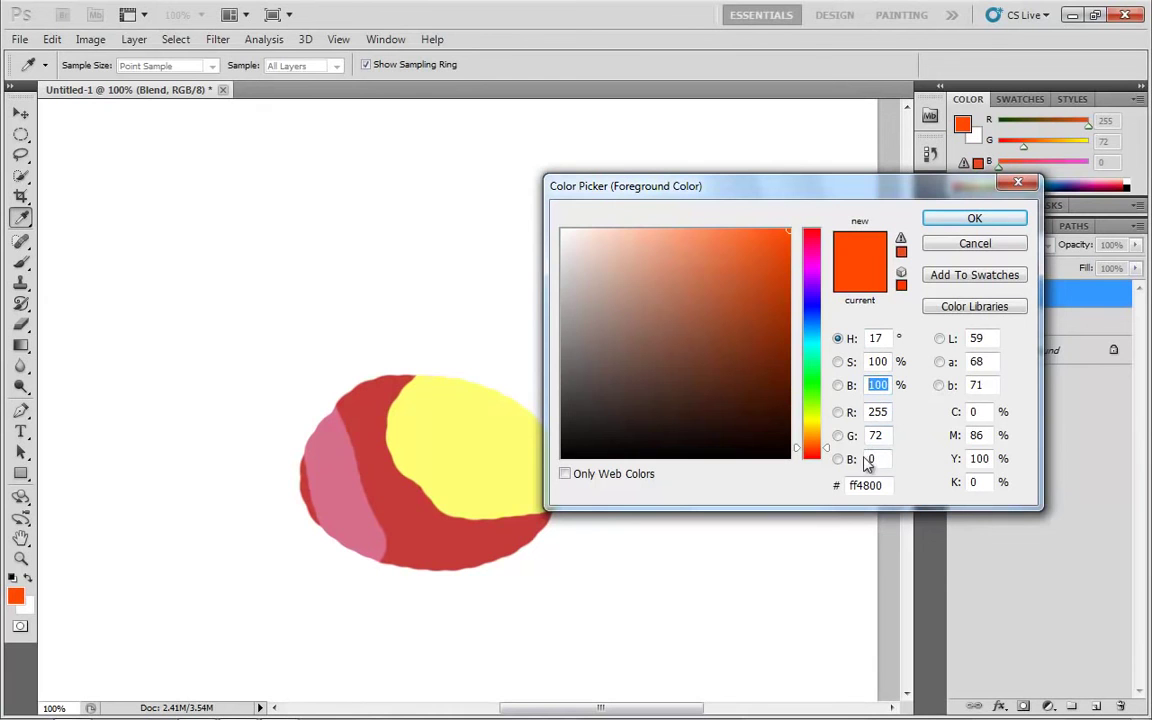
pyautogui.click(968, 218)
pyautogui.press('v')
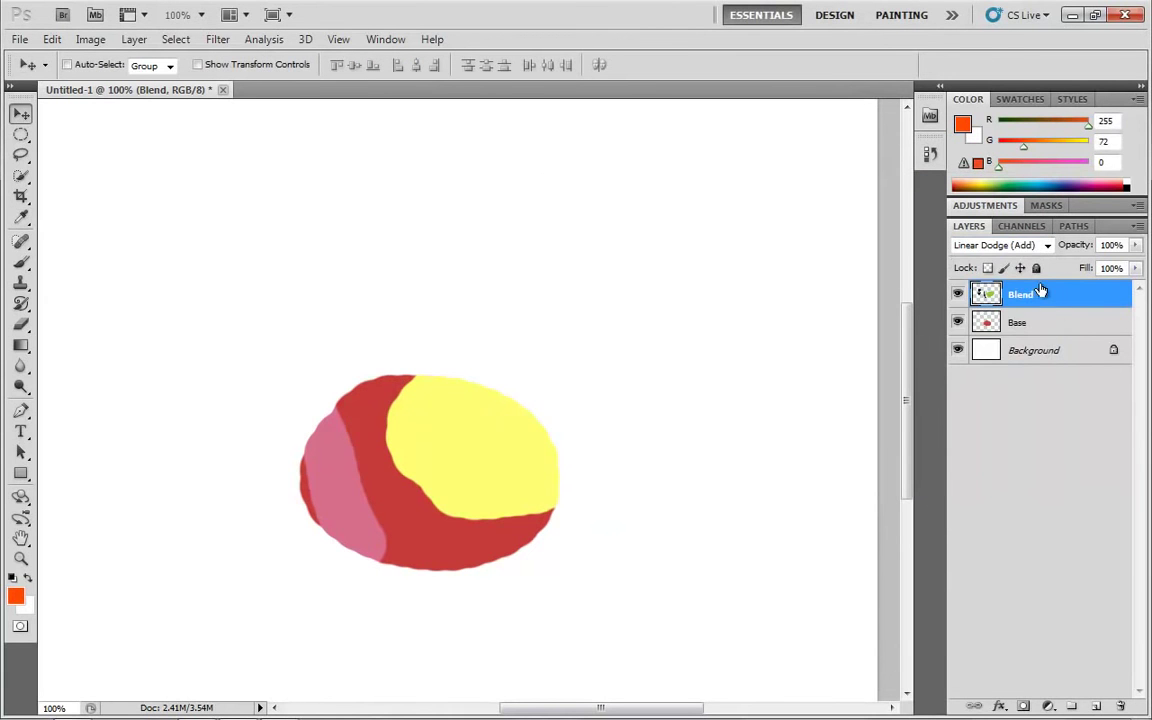
# Step: Show the Blend layer in Color Dodge once more and switch its blending mode to Lighter Color
pyautogui.click(995, 245)
pyautogui.click(1000, 421)
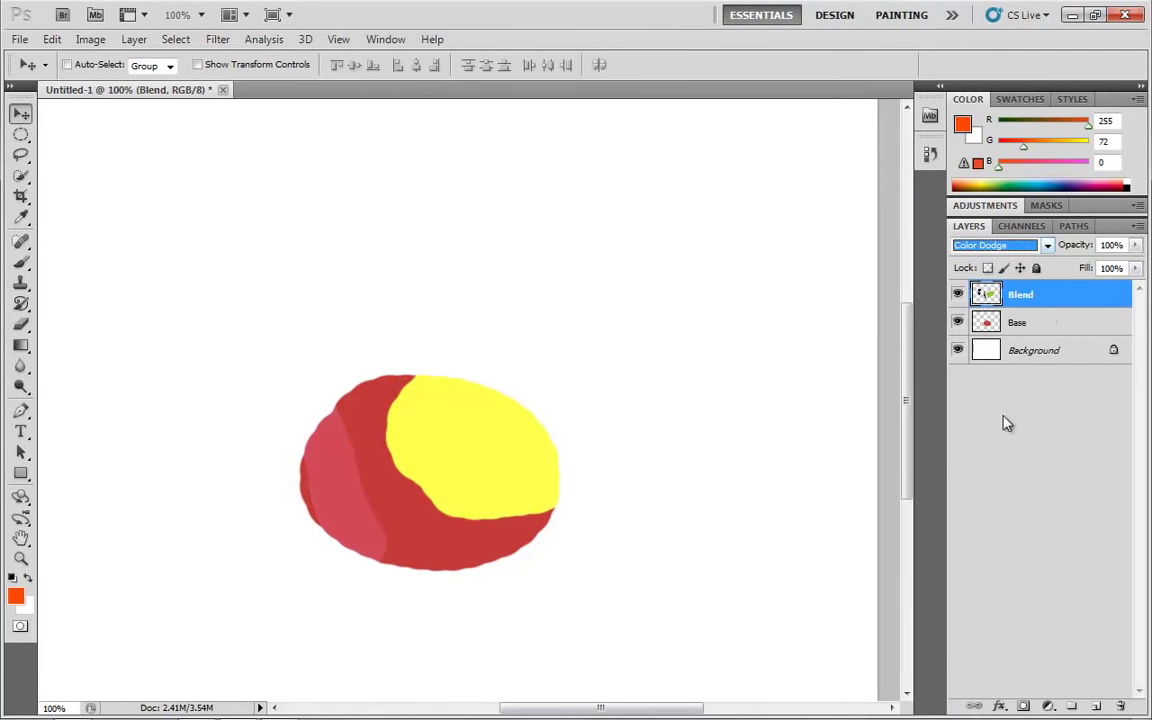
pyautogui.click(1045, 245)
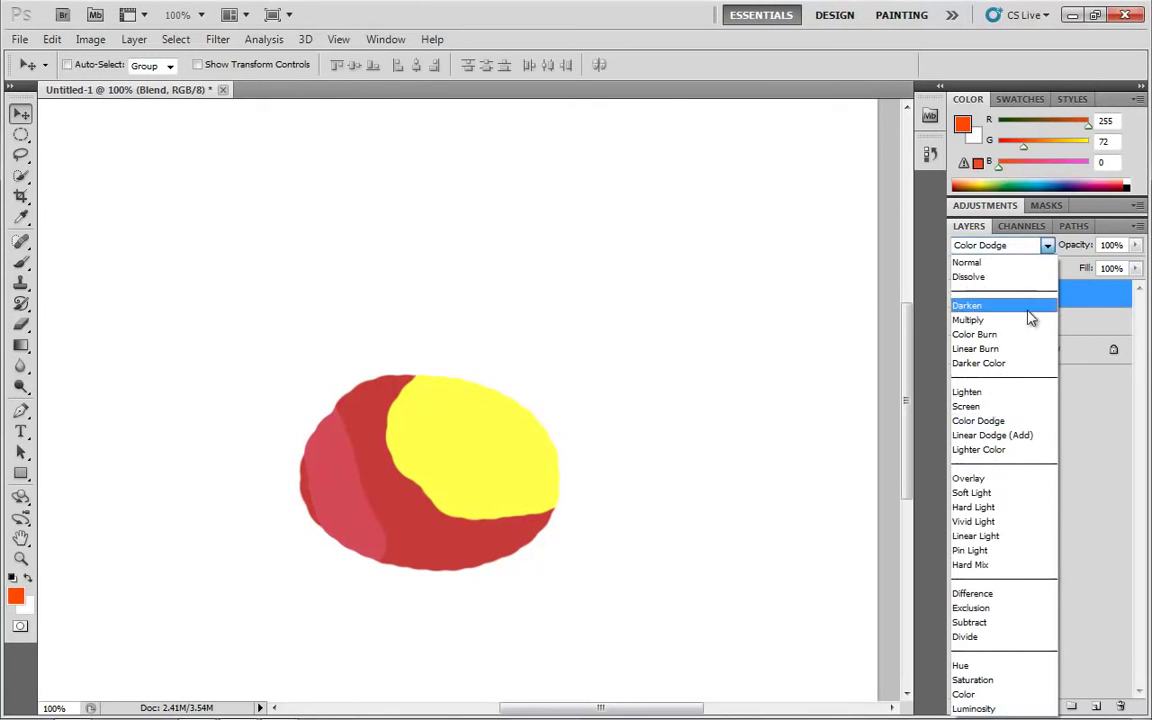
pyautogui.click(996, 450)
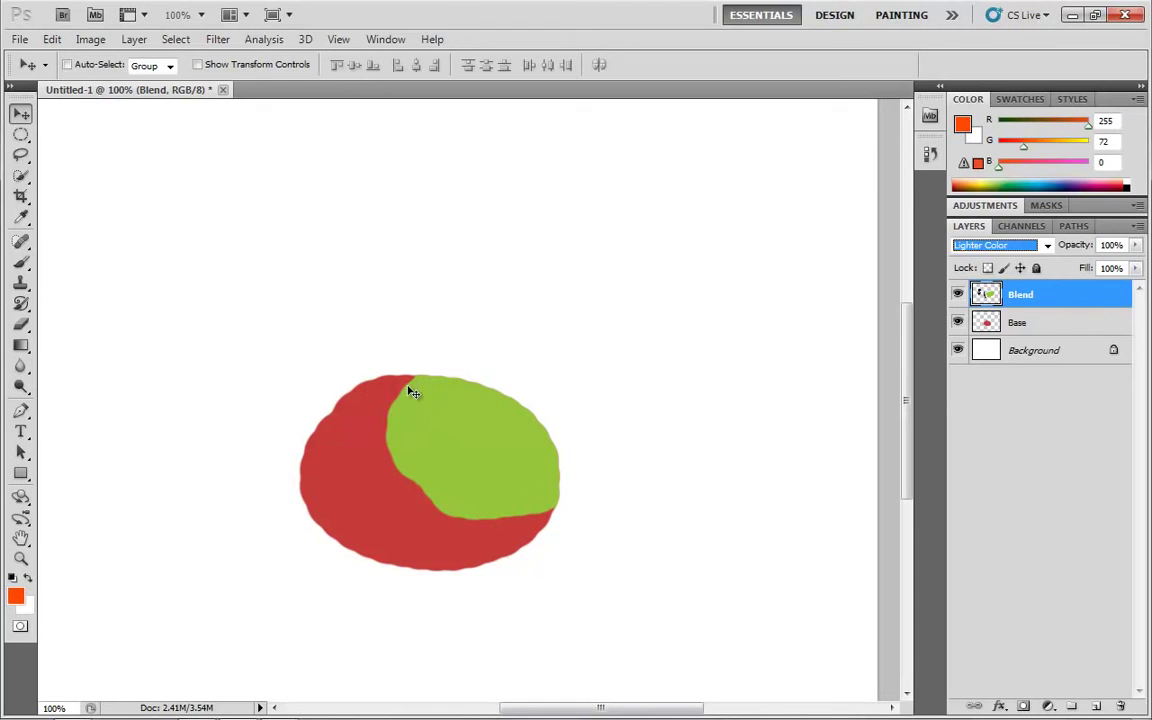
# Step: Move the Blend layer's shapes around over the red ellipse, leaving the green shape over the ellipse's upper-right part
pyautogui.click(20, 113)
pyautogui.moveTo(450, 429); pyautogui.dragTo(330, 517)
pyautogui.moveTo(442, 494); pyautogui.dragTo(452, 459)
# Step: Set the Blend layer to Linear Dodge (Add) and brush a black horizontal stroke above the ellipse using the default colors
pyautogui.click(1048, 246)
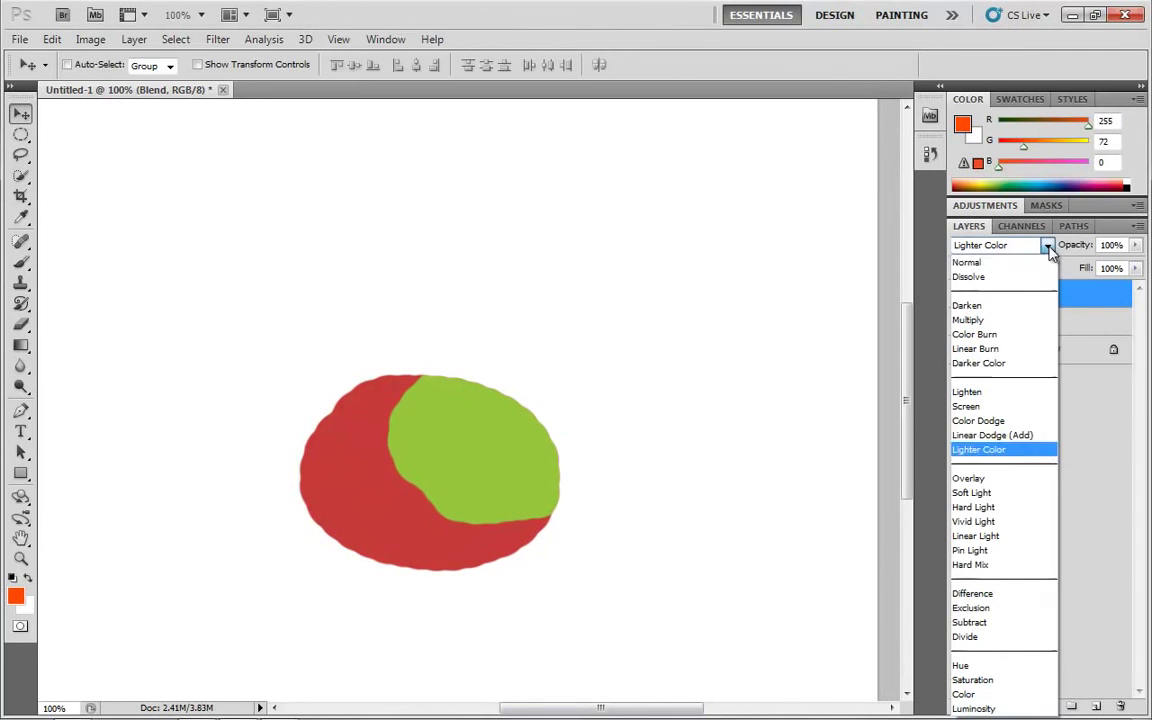
pyautogui.click(1001, 436)
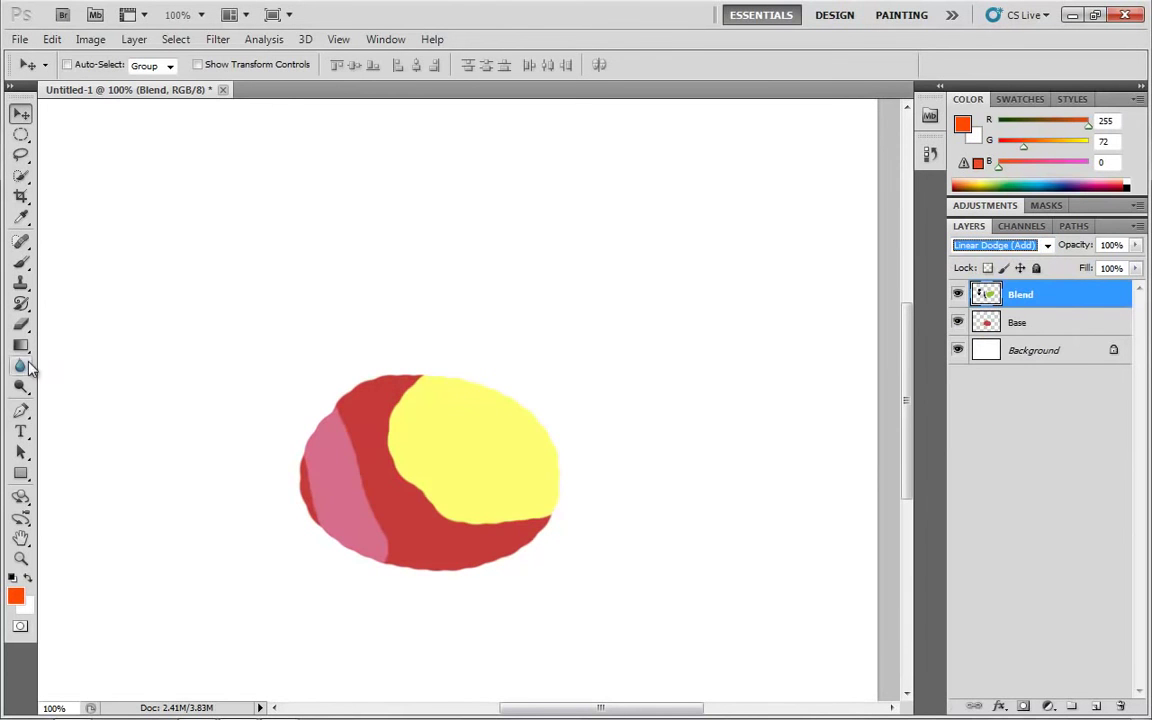
pyautogui.click(12, 578)
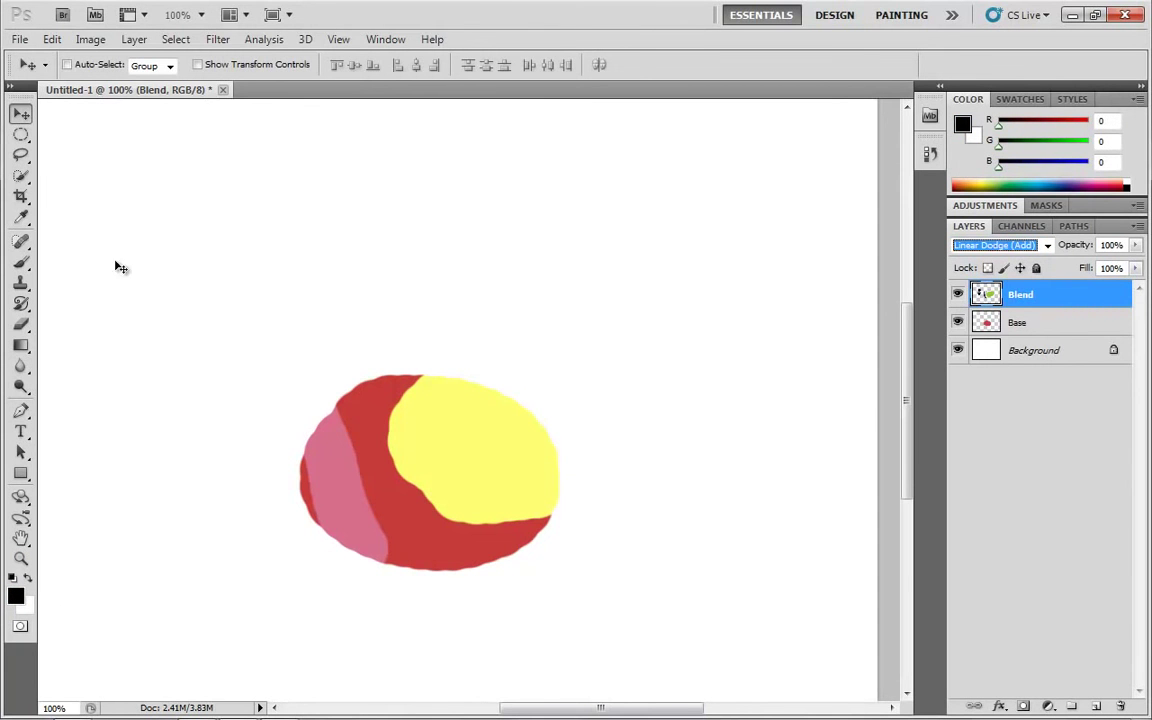
pyautogui.click(20, 262)
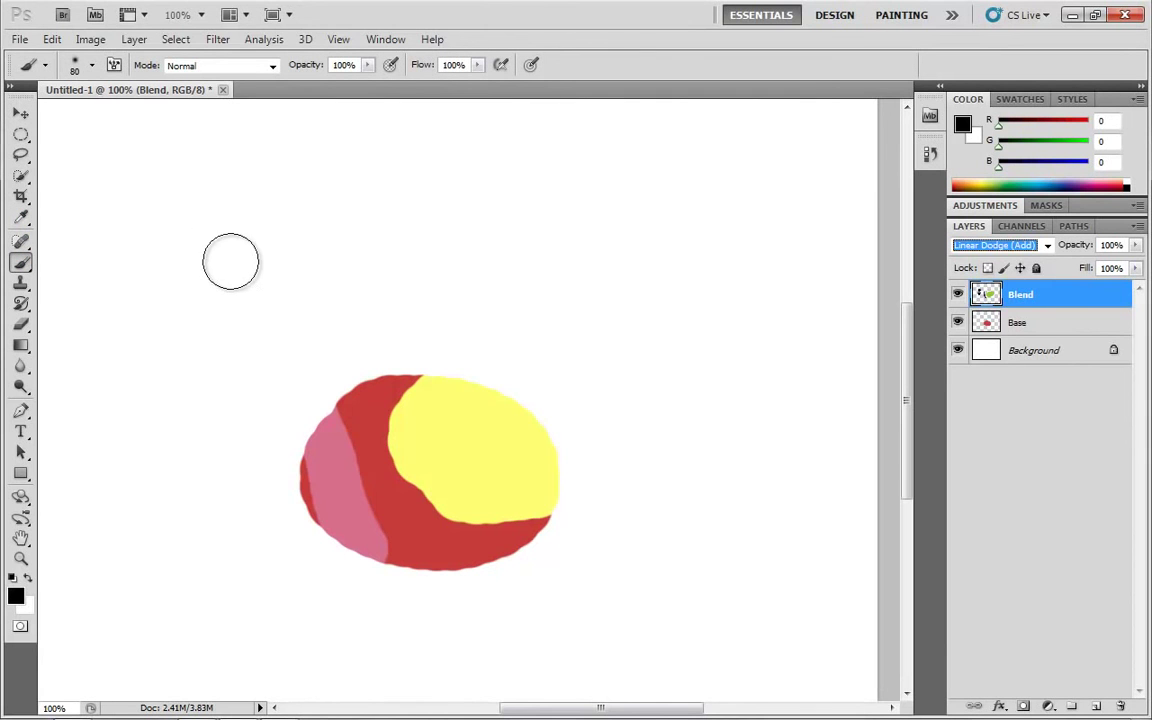
pyautogui.moveTo(265, 233)
pyautogui.mouseDown()
pyautogui.moveTo(486, 188)
pyautogui.moveTo(590, 198)
pyautogui.moveTo(404, 213)
pyautogui.moveTo(582, 210)
pyautogui.mouseUp()
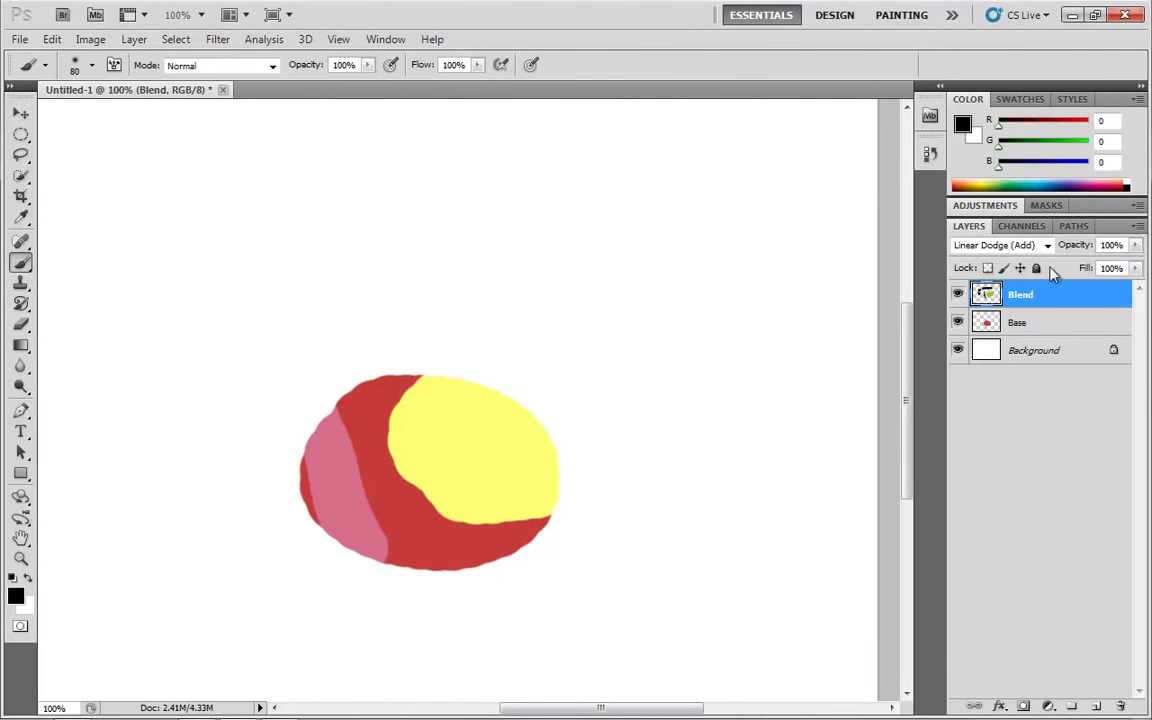
# Step: Show the Blend layer in Normal mode to check the black stroke and return it to Linear Dodge (Add)
pyautogui.click(1005, 246)
pyautogui.click(1000, 263)
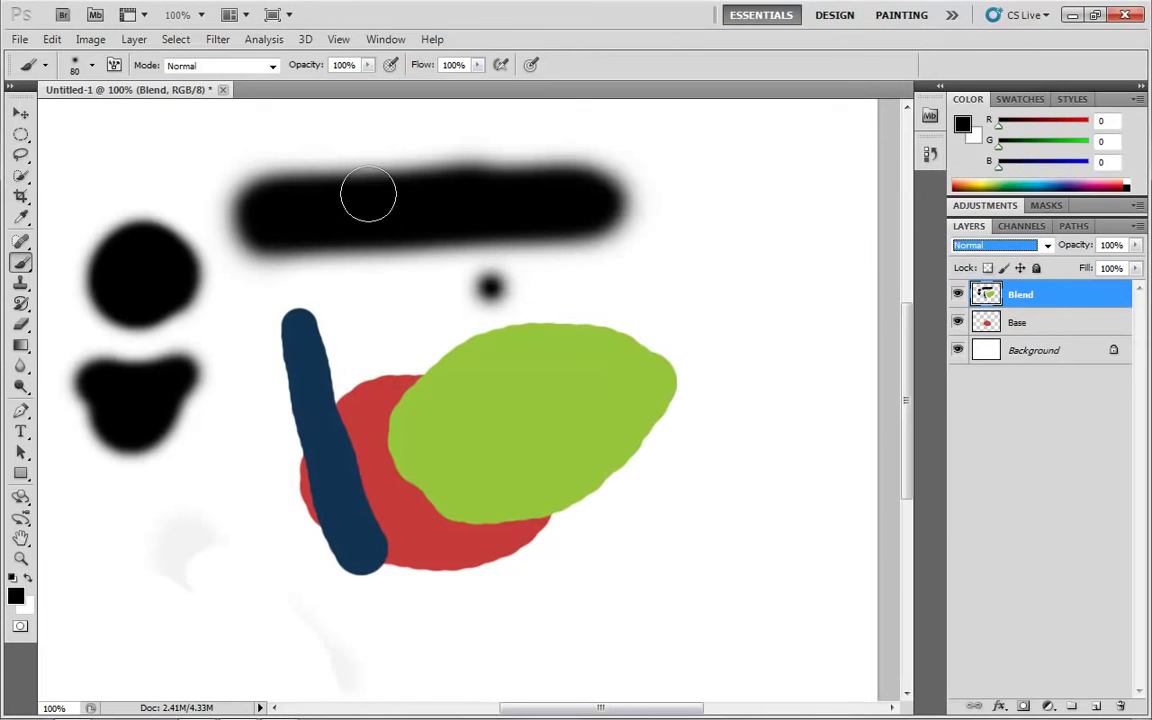
pyautogui.click(1047, 245)
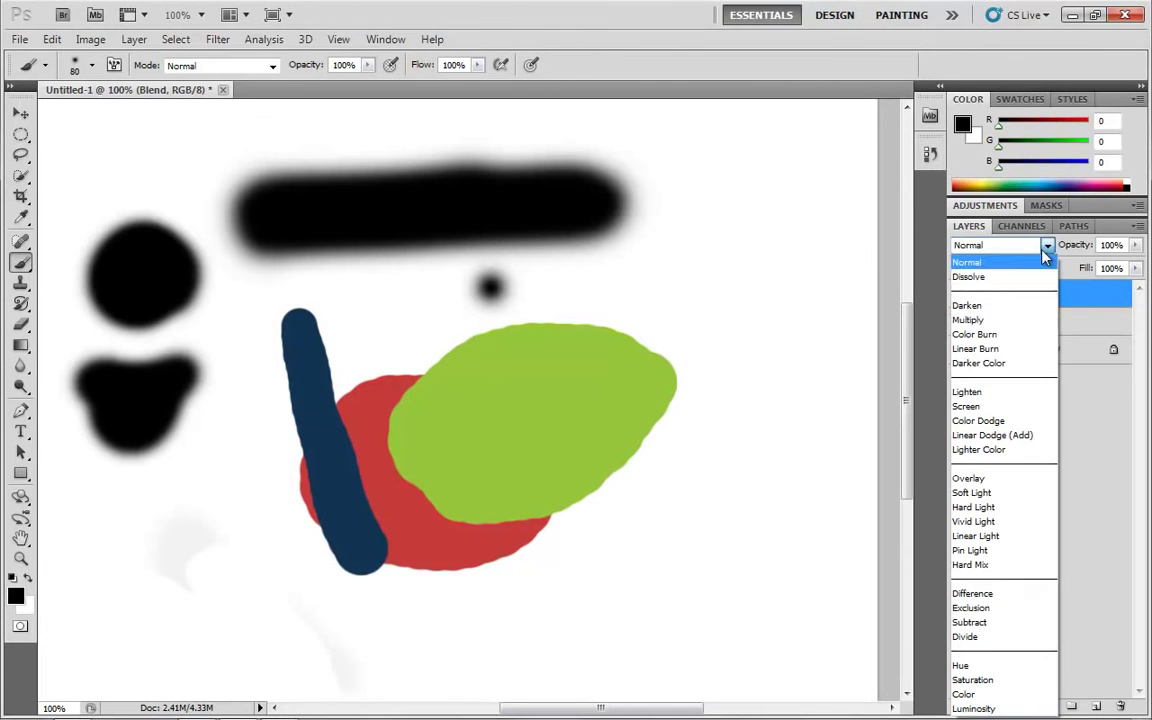
pyautogui.click(988, 436)
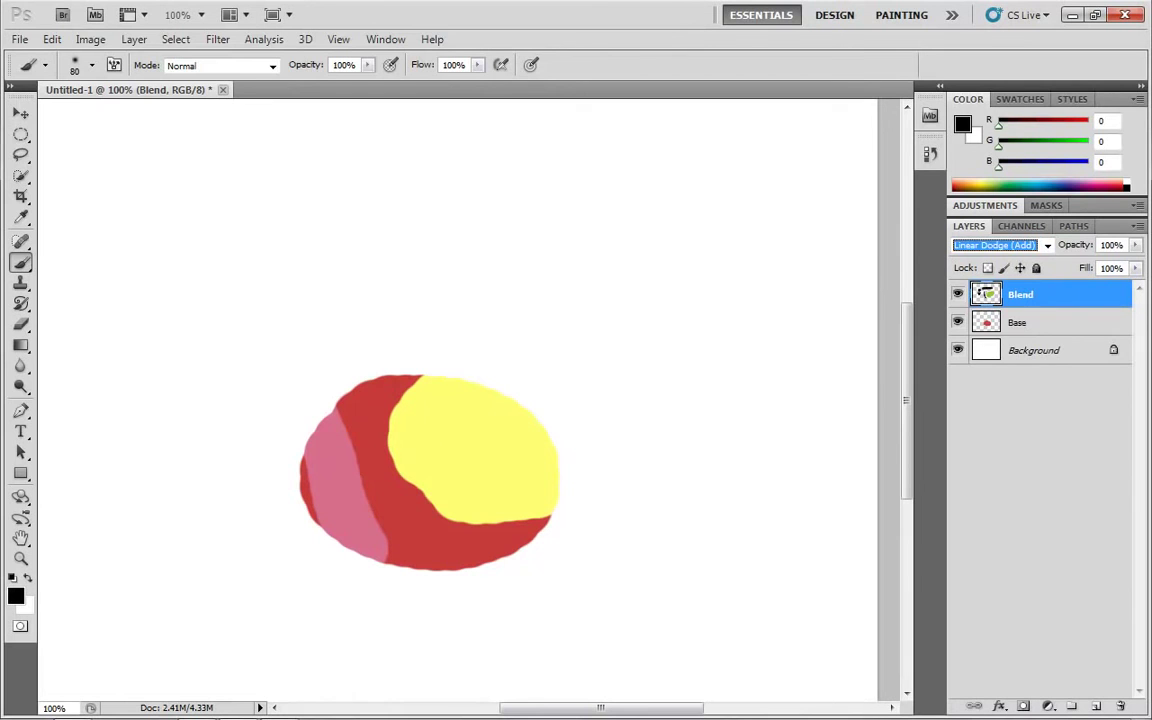
# Step: Open the Blend layer's blending mode choices
pyautogui.click(1047, 245)
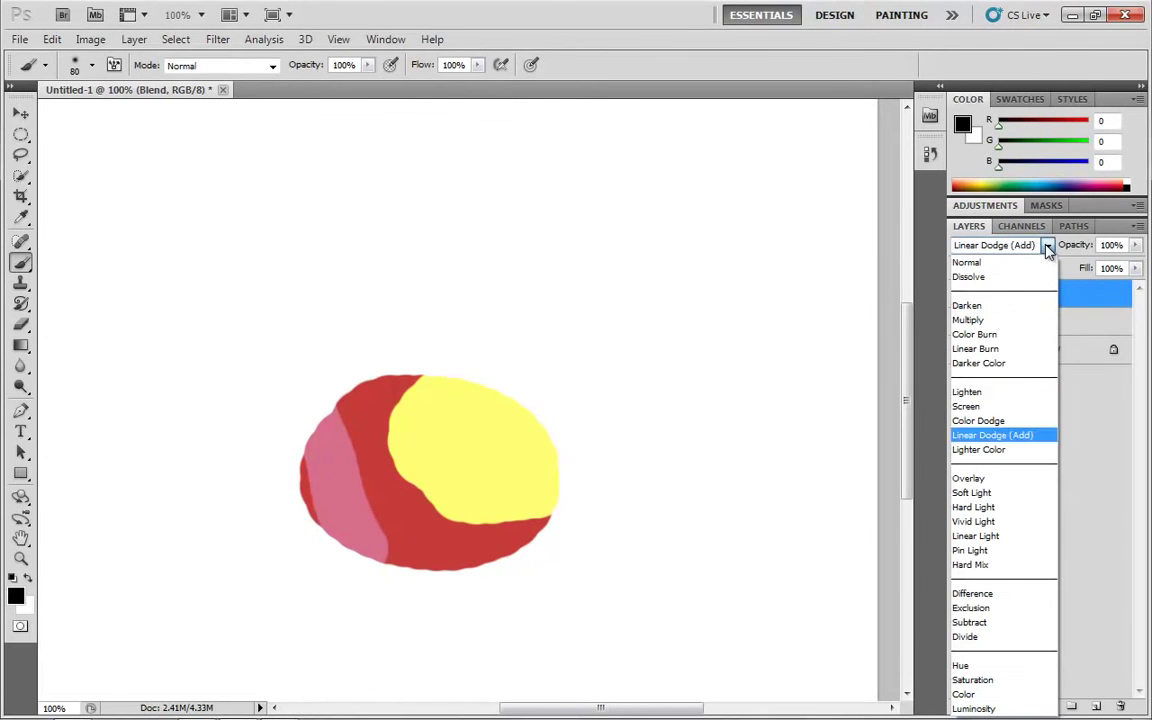